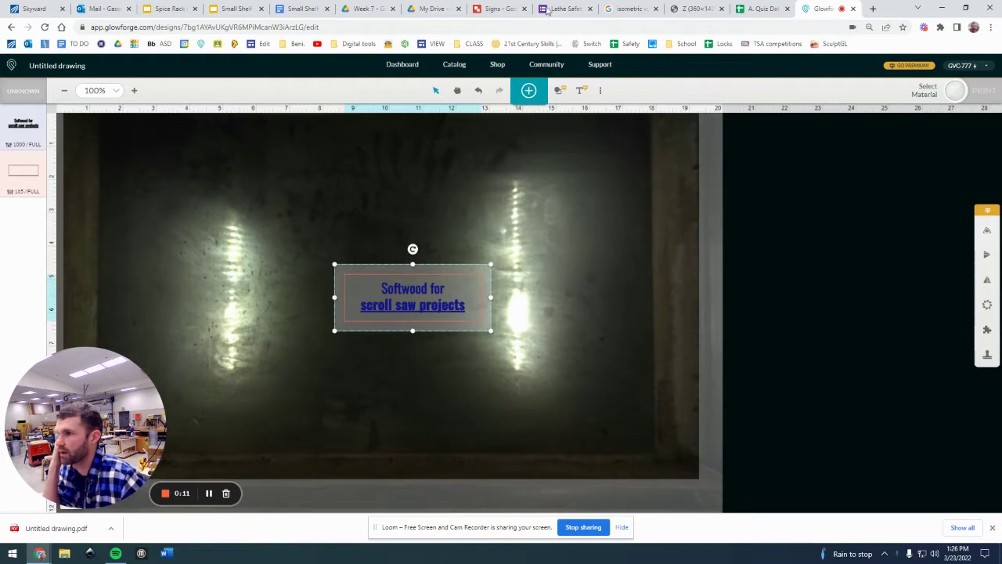
- Look for Google Drawings among the new file types in Google Drive and return to the Signs drawing
left_click(430, 9)
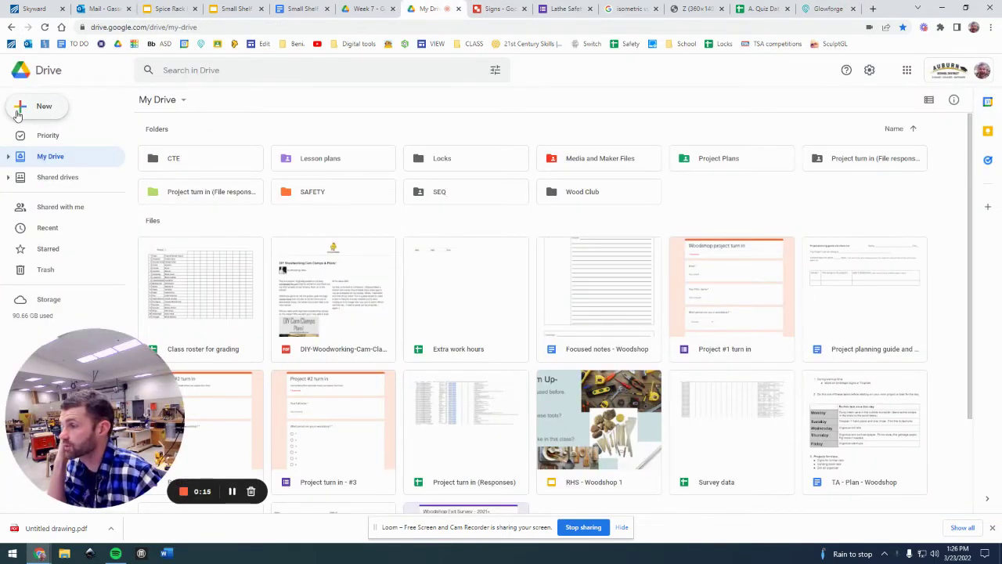
left_click(17, 114)
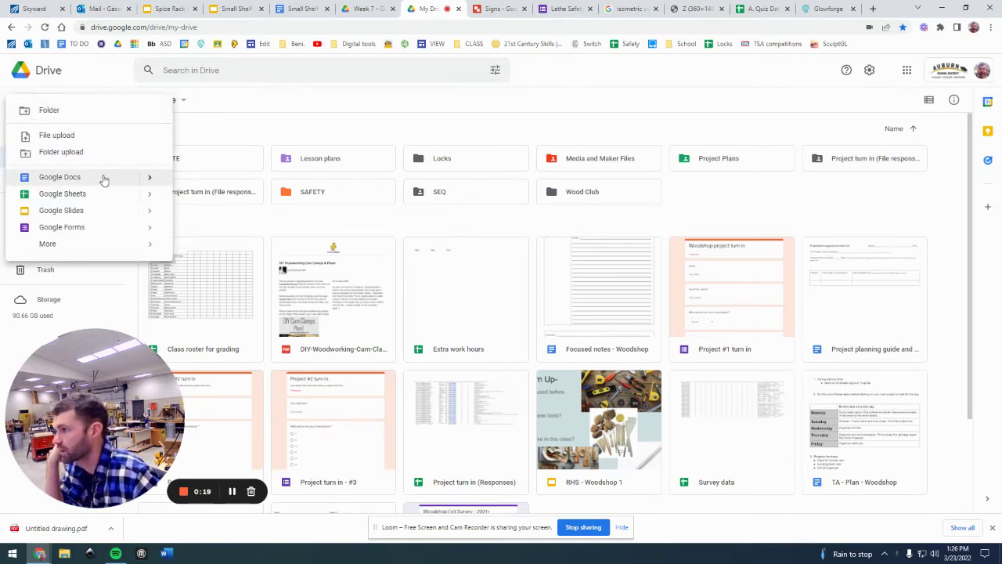
mouse_move(92, 253)
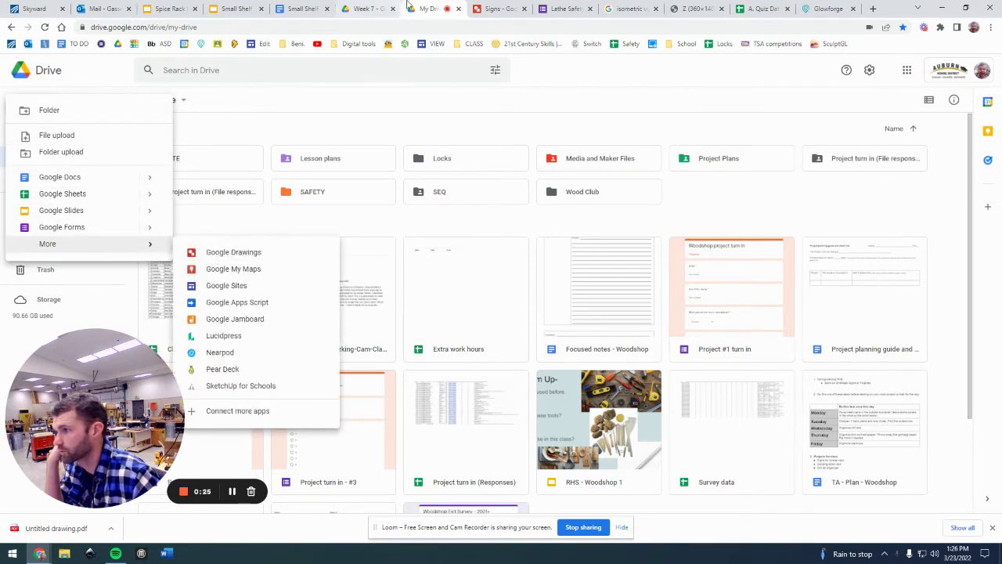
left_click(494, 10)
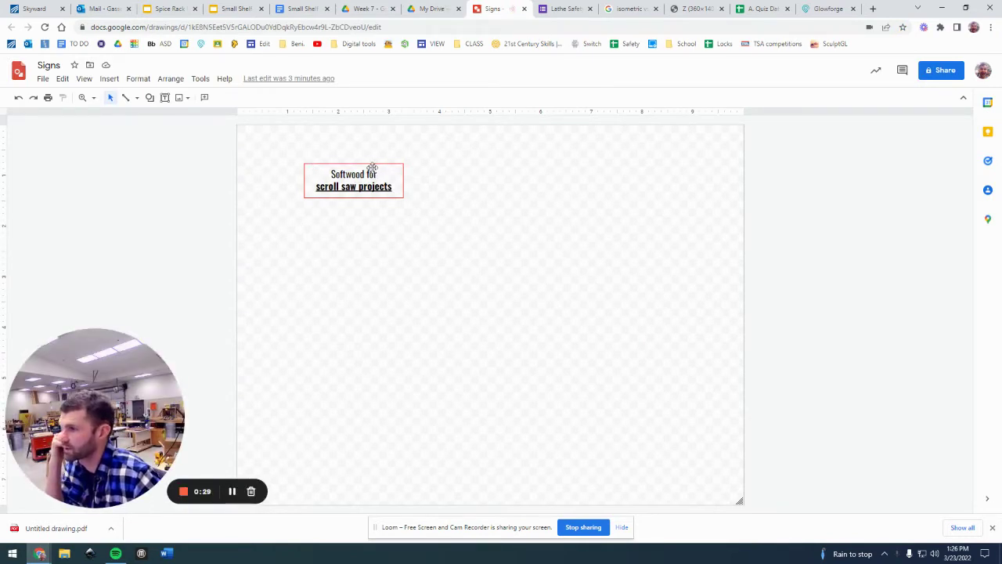
- Add a text box about 3.9 inches wide below the existing sign, containing the teacher's name followed by "is the best"
left_click(163, 99)
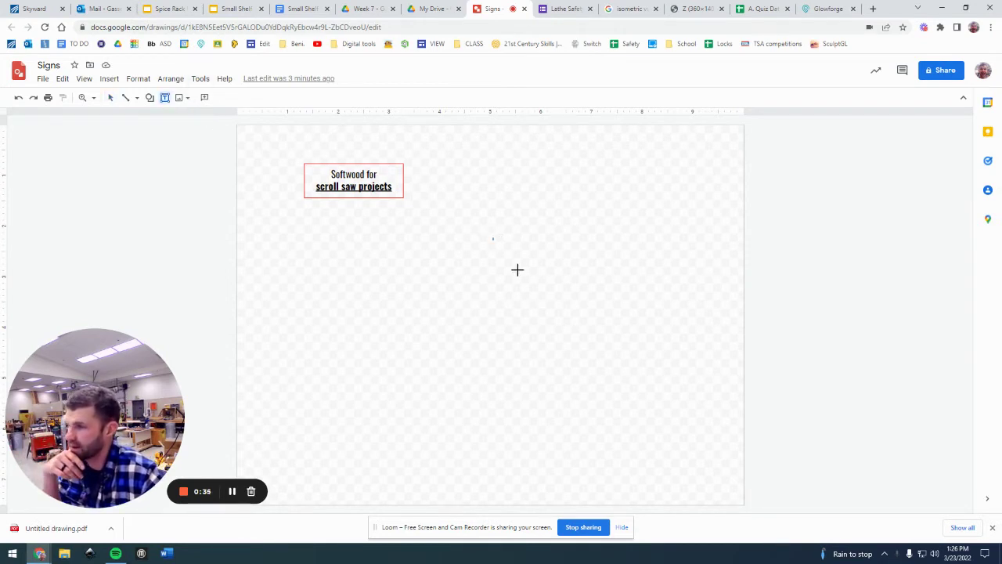
left_click_drag(493, 237, 689, 333)
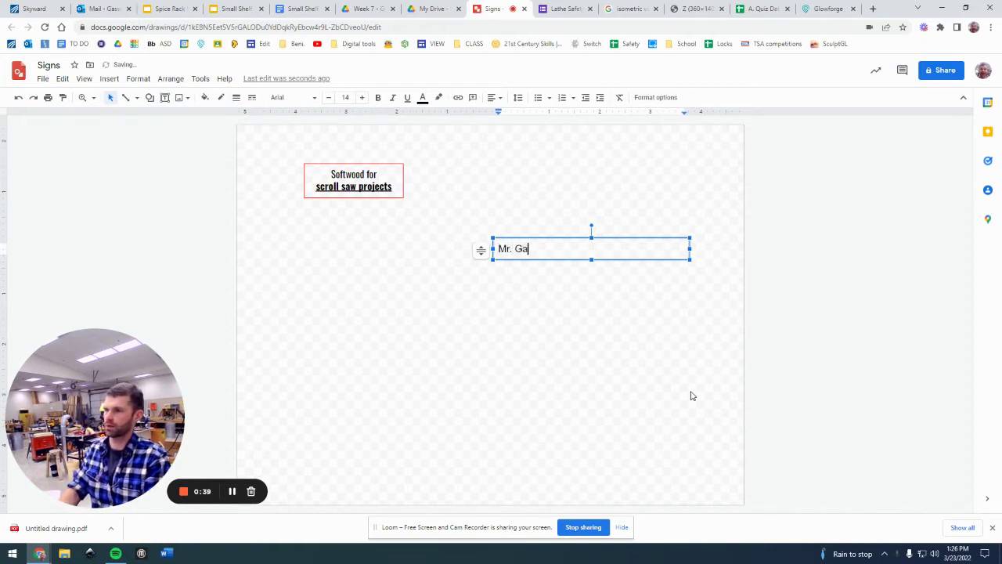
type("Mr. Gasser is the best")
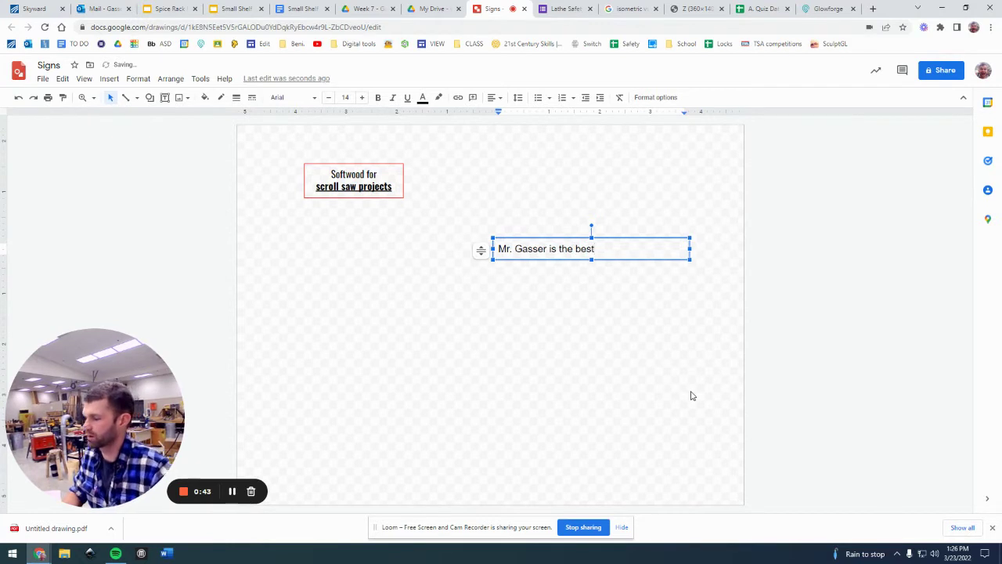
left_click(700, 208)
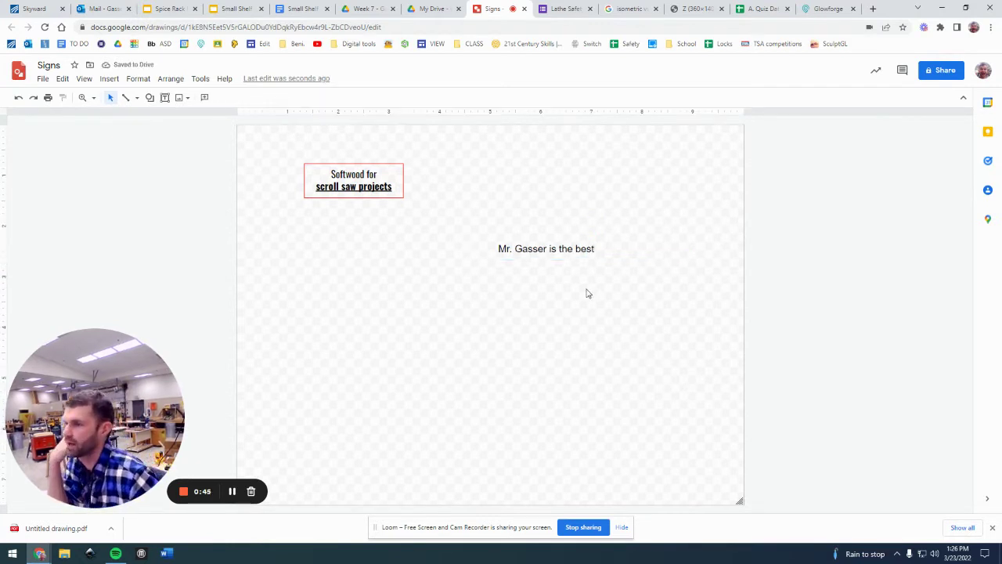
- Give the new text box a 2px border and colour that border magenta
left_click(526, 253)
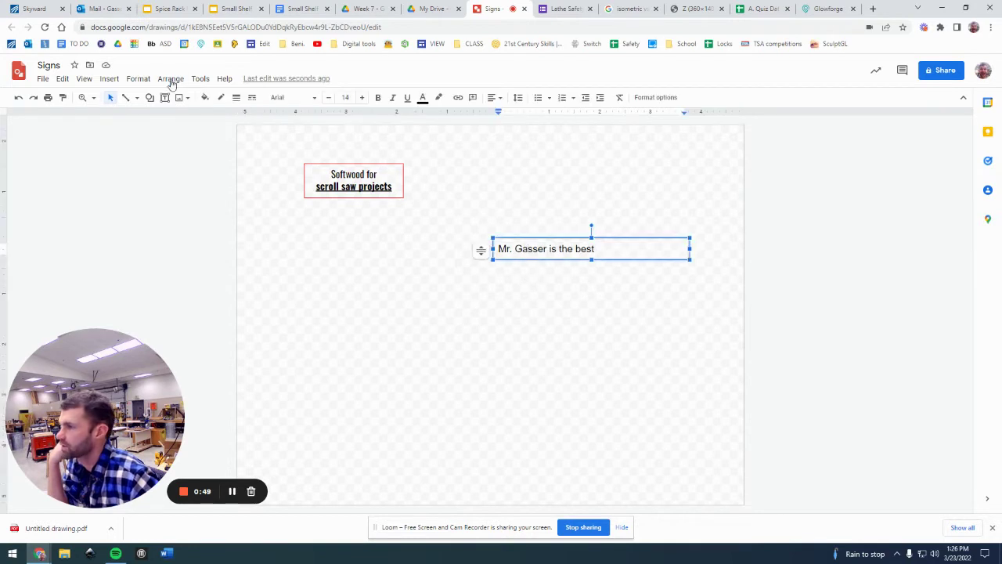
left_click(237, 98)
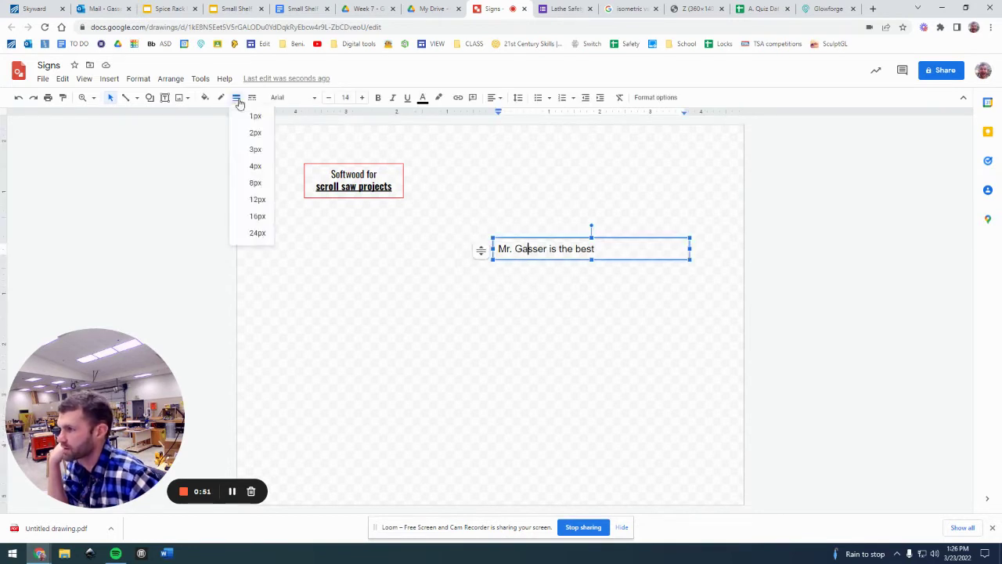
left_click(246, 133)
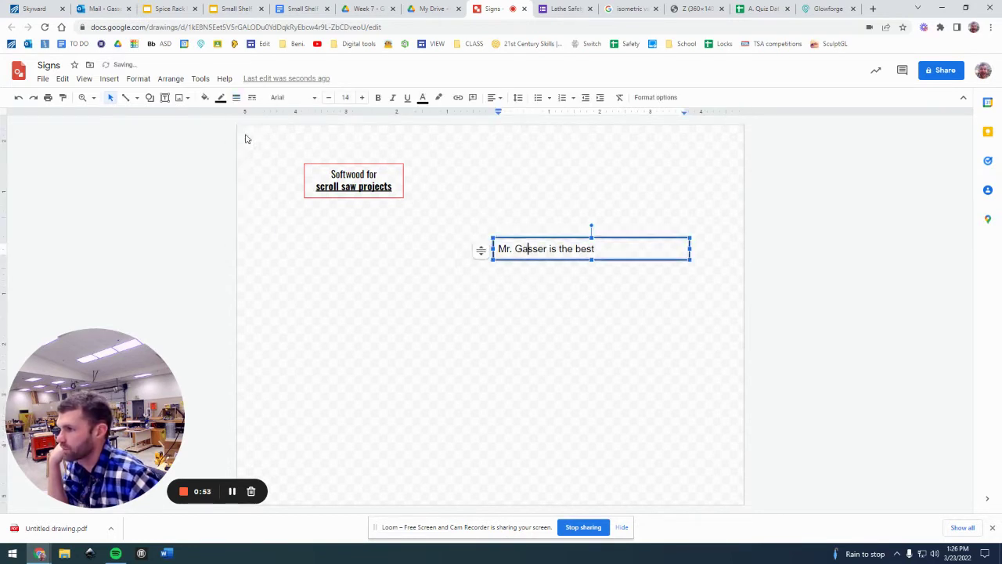
left_click(569, 301)
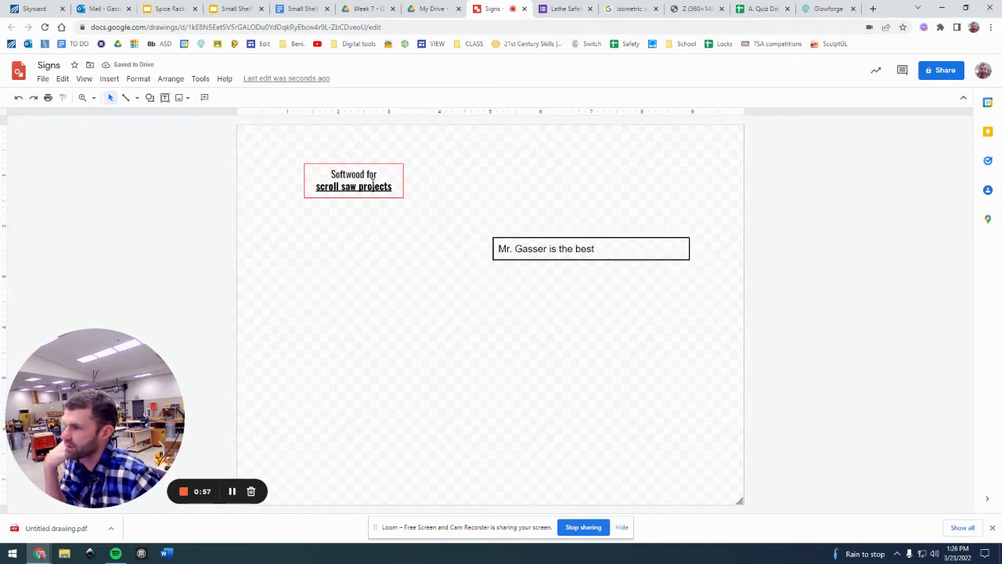
left_click(536, 251)
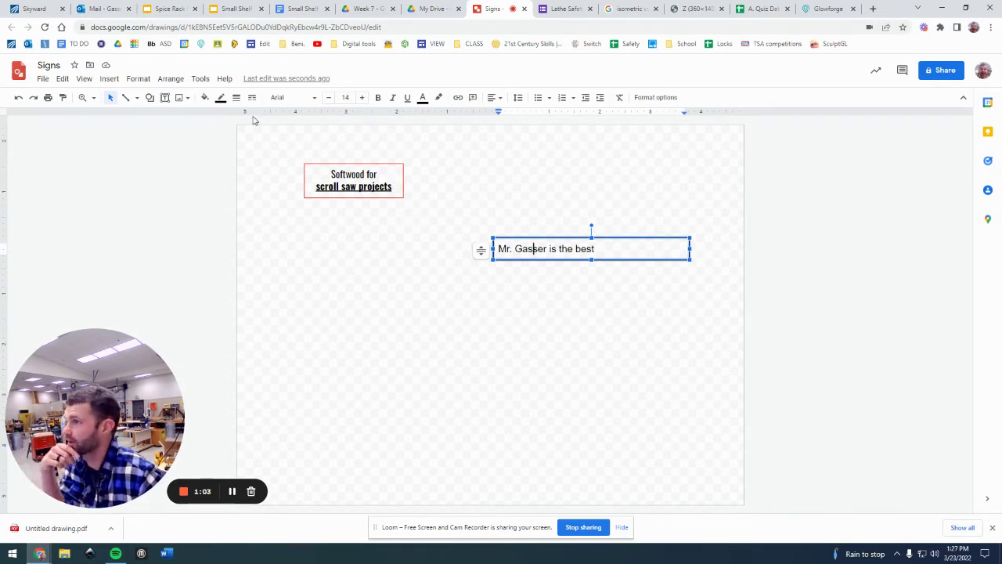
left_click(221, 98)
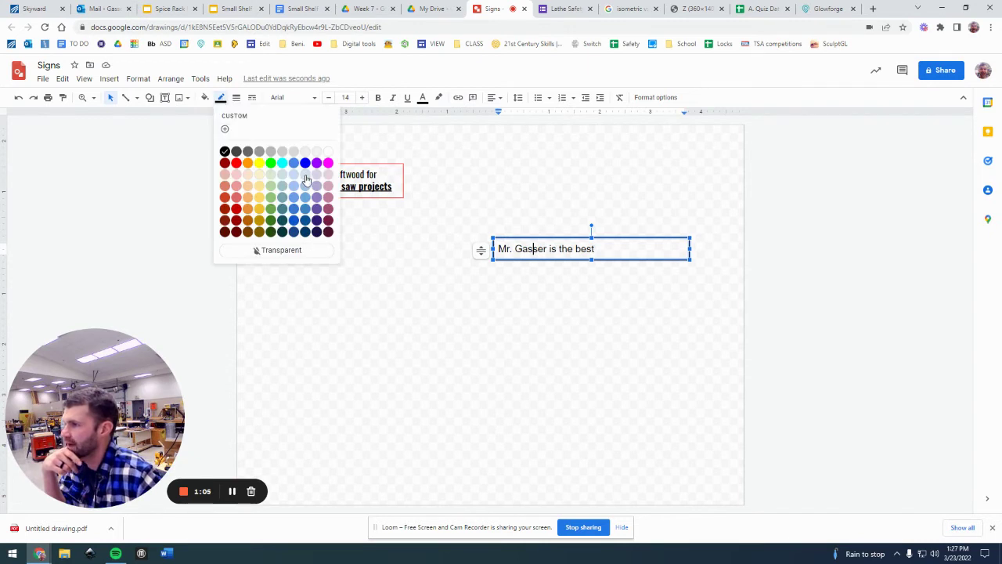
left_click(328, 163)
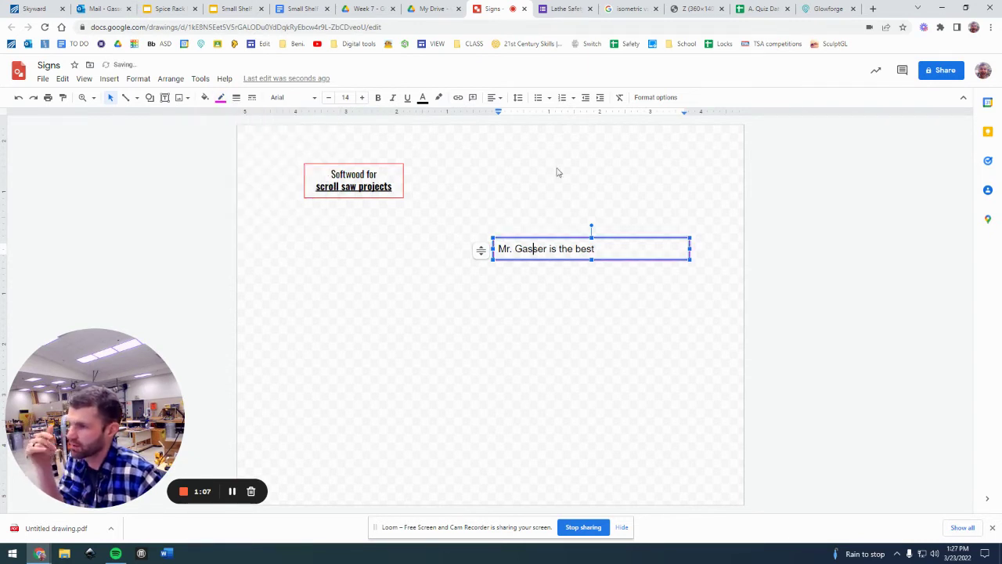
left_click(530, 219)
- Set the text box to Do not autofit and extend it downward to about 1.2 inches tall
left_click(541, 256)
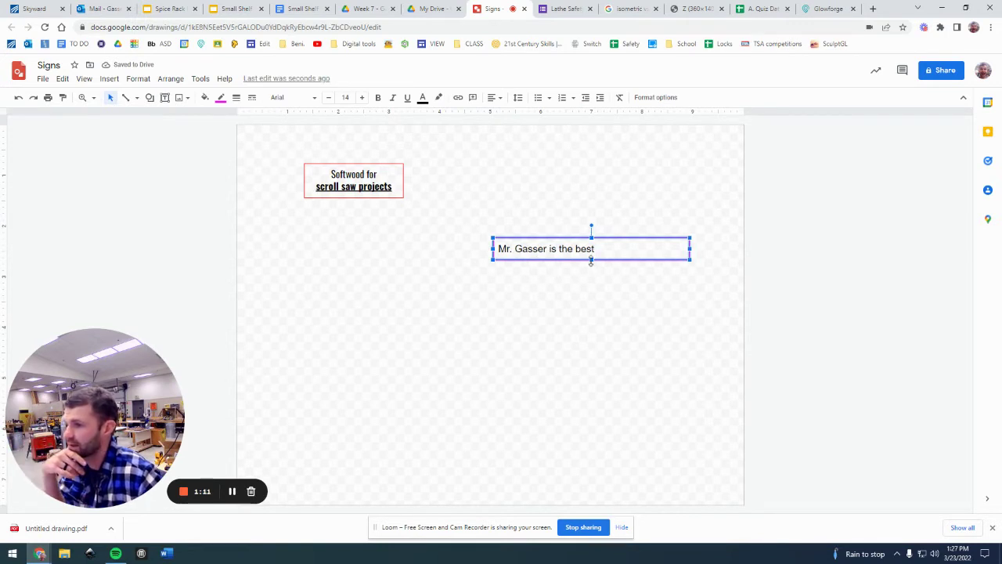
left_click_drag(591, 262, 596, 333)
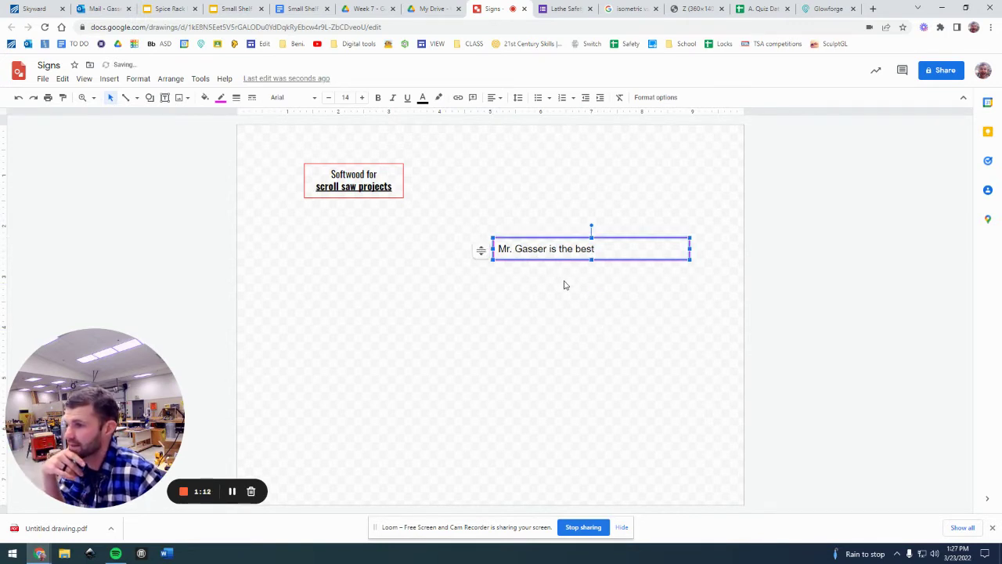
left_click(481, 252)
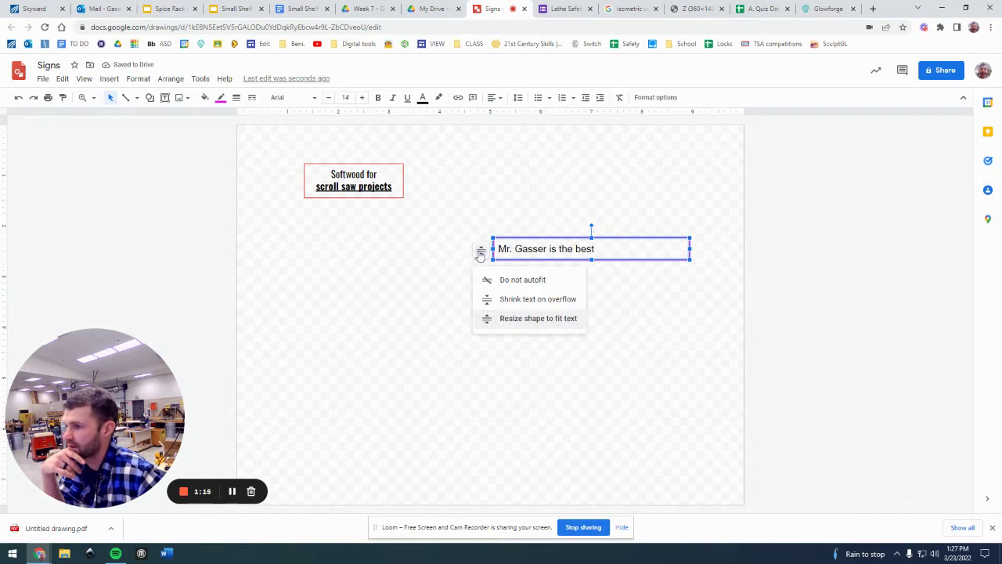
left_click(511, 288)
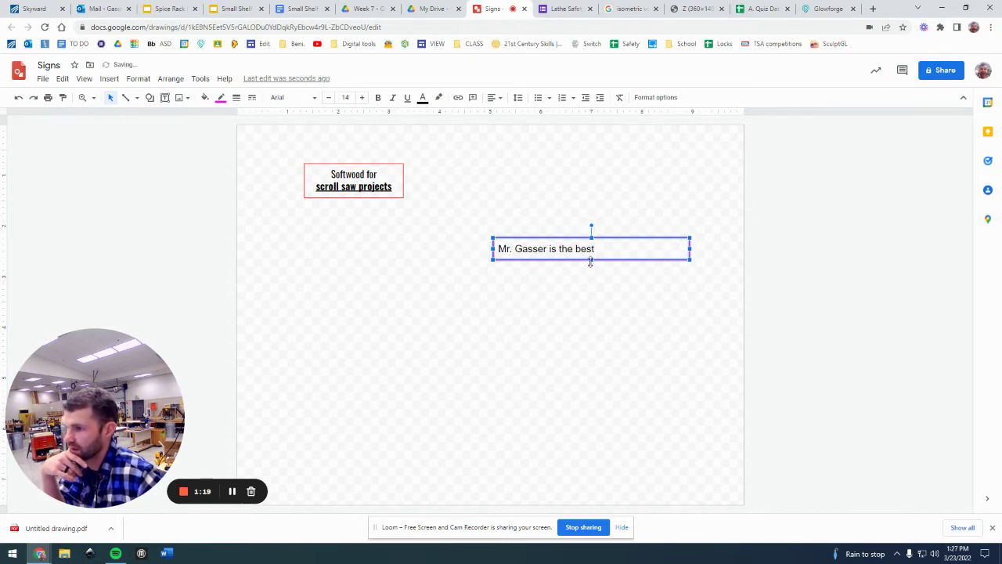
left_click_drag(592, 261, 592, 298)
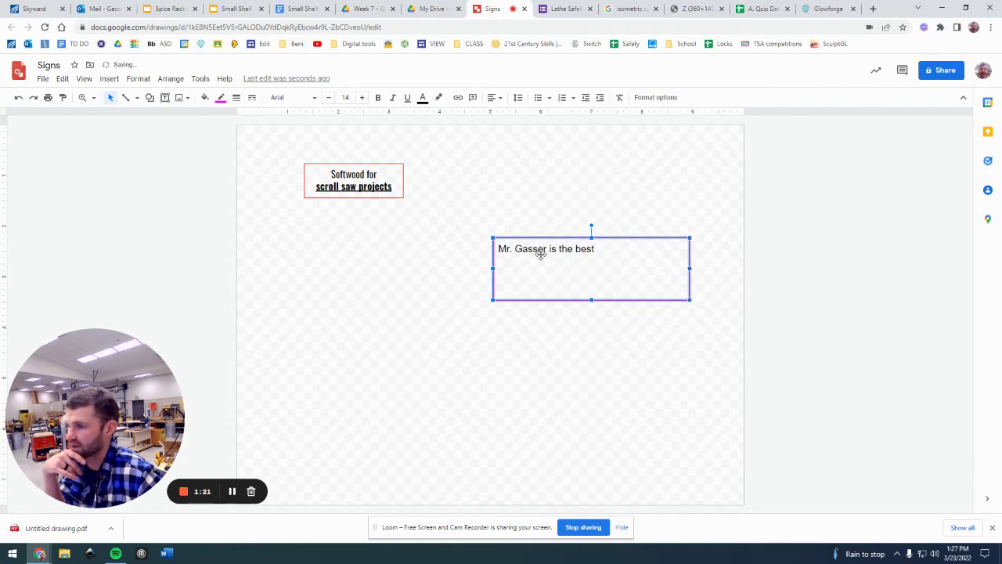
- Centre the sign text both horizontally and vertically inside its magenta box
triple_click(586, 249)
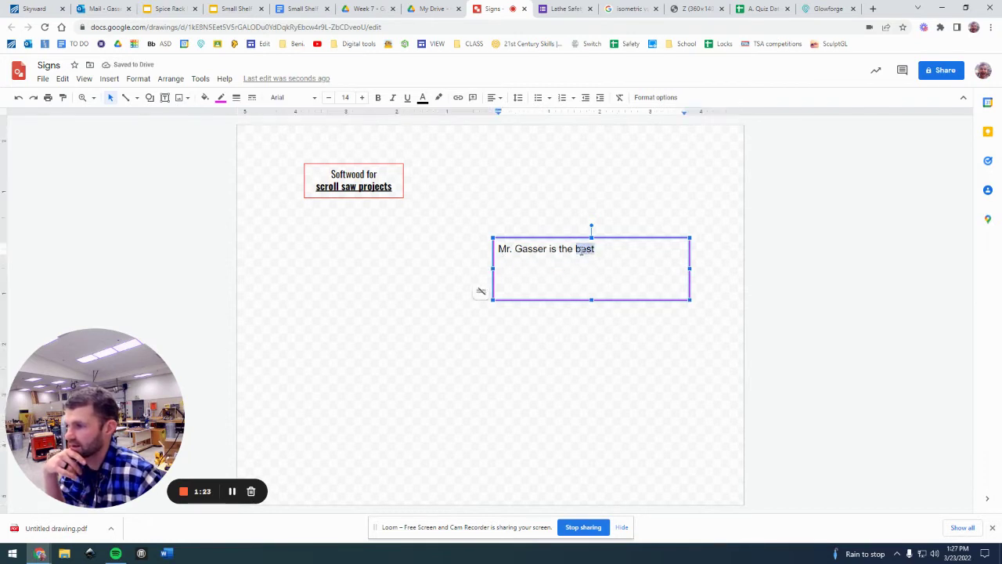
left_click(494, 97)
left_click(509, 116)
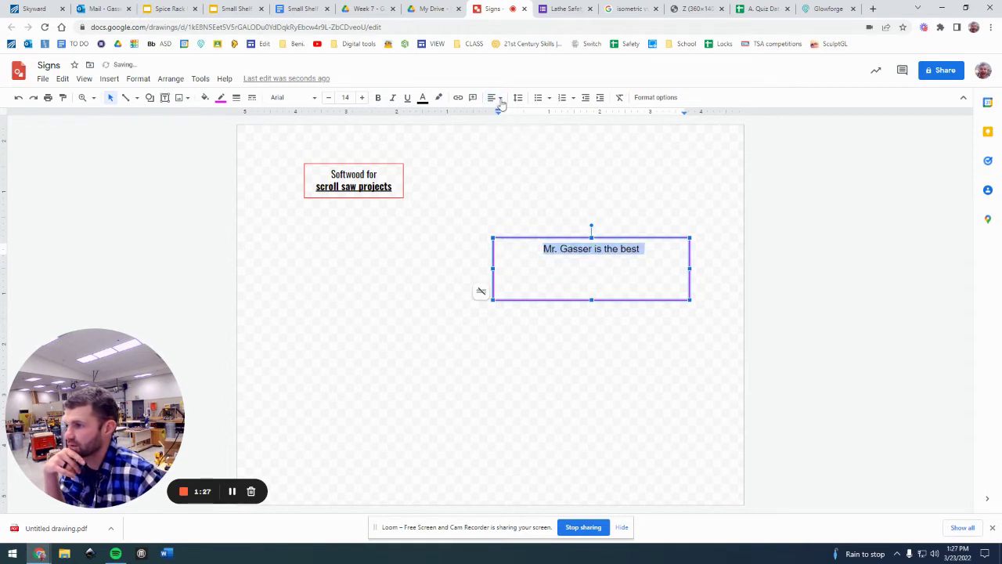
left_click(505, 99)
left_click(508, 130)
left_click(491, 189)
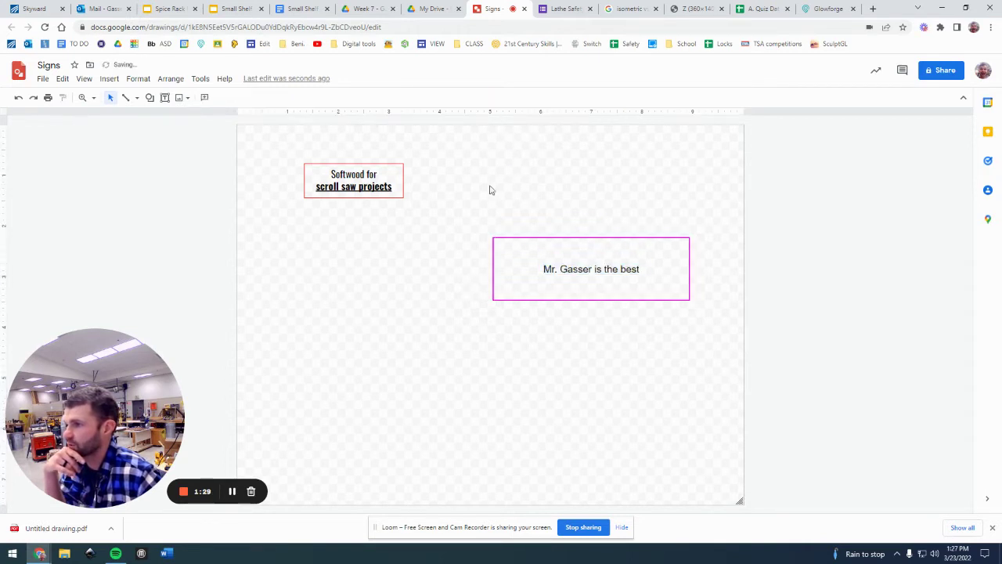
- Draw a right-pointing block arrow about 0.7 inches wide inside the magenta box, just before the text
left_click(164, 98)
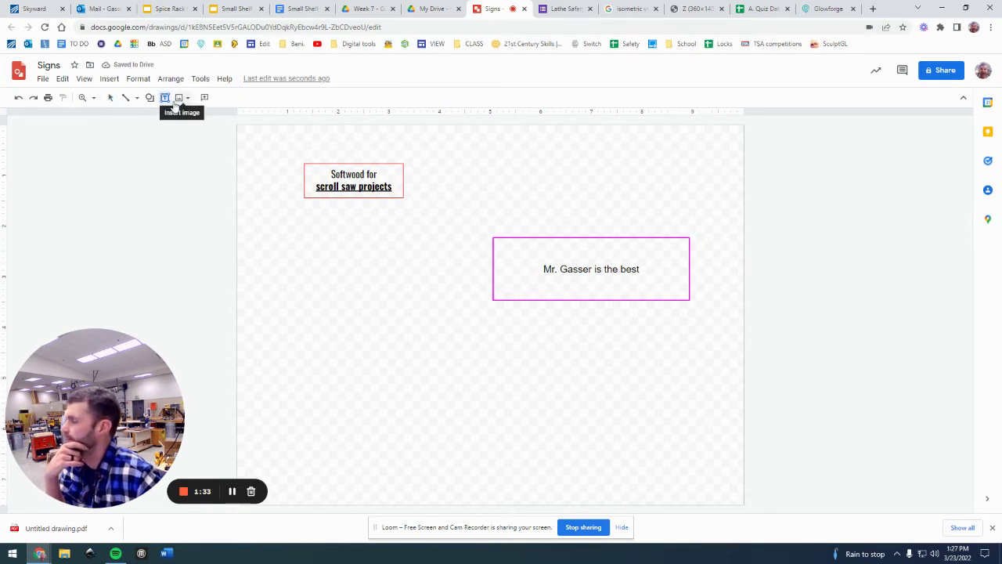
left_click(179, 99)
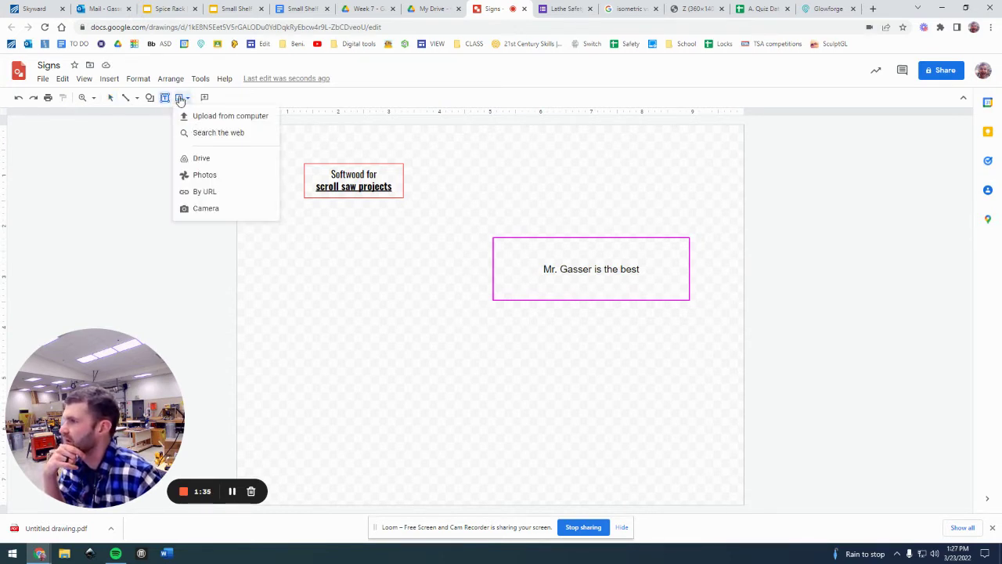
left_click(150, 97)
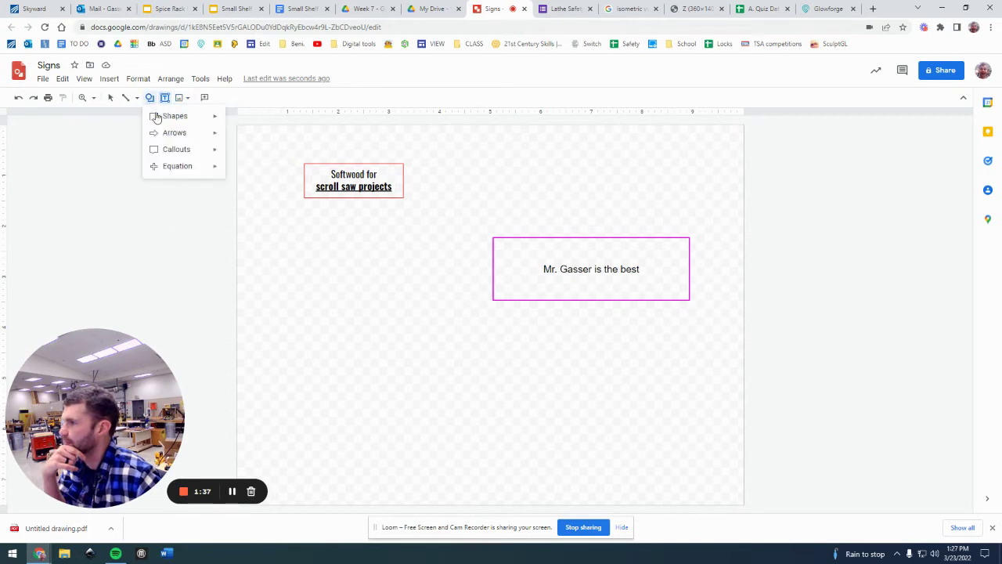
mouse_move(185, 133)
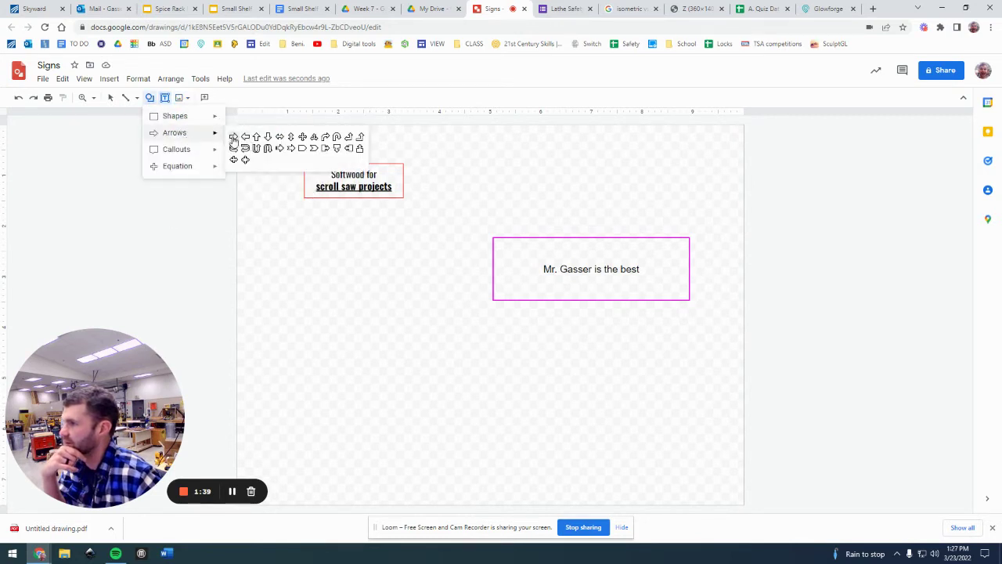
left_click(234, 140)
left_click_drag(501, 253, 536, 282)
left_click(204, 98)
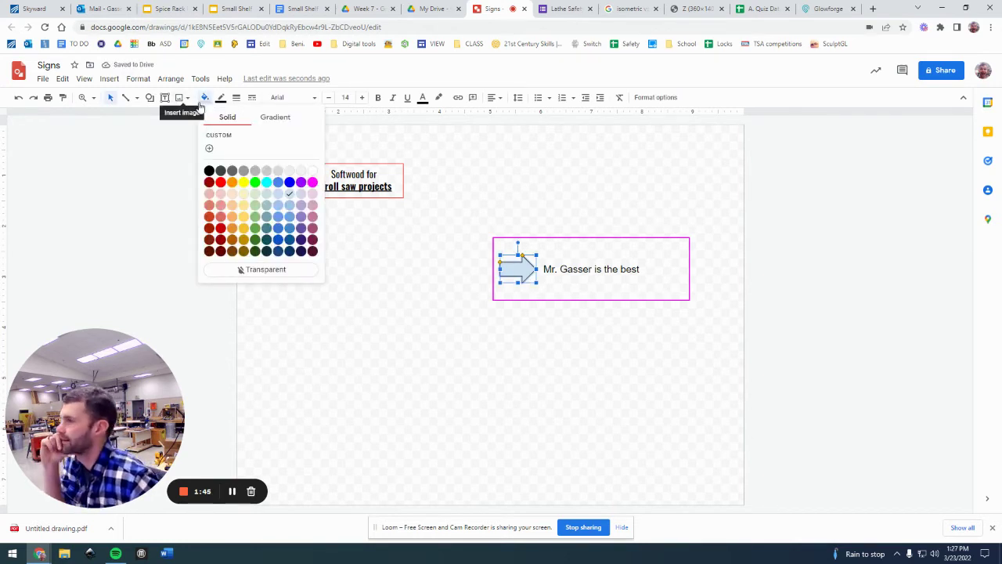
- Add a six-point star about 0.35 inches wide inside the magenta box, just after the text
left_click(165, 99)
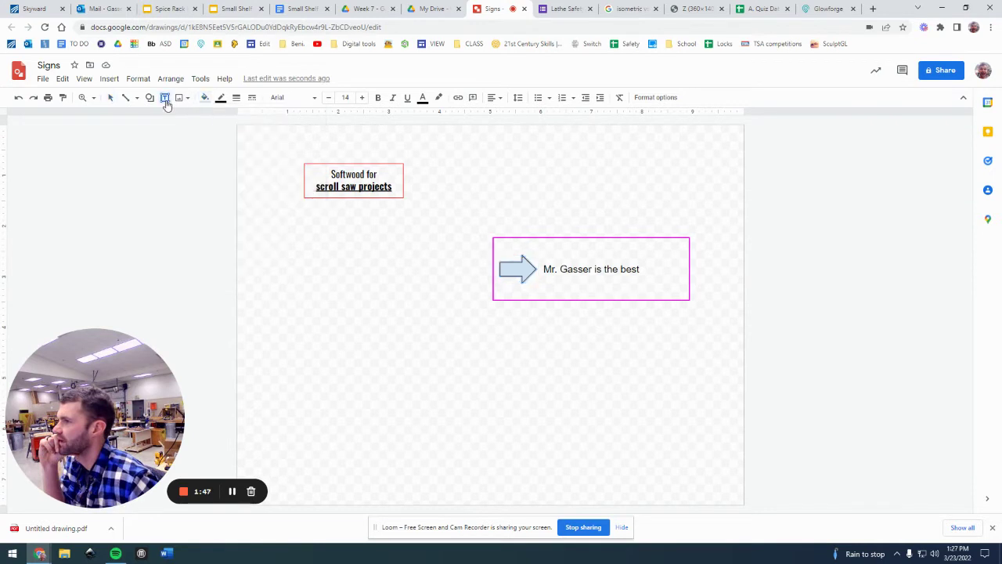
left_click(178, 98)
left_click(150, 97)
mouse_move(205, 150)
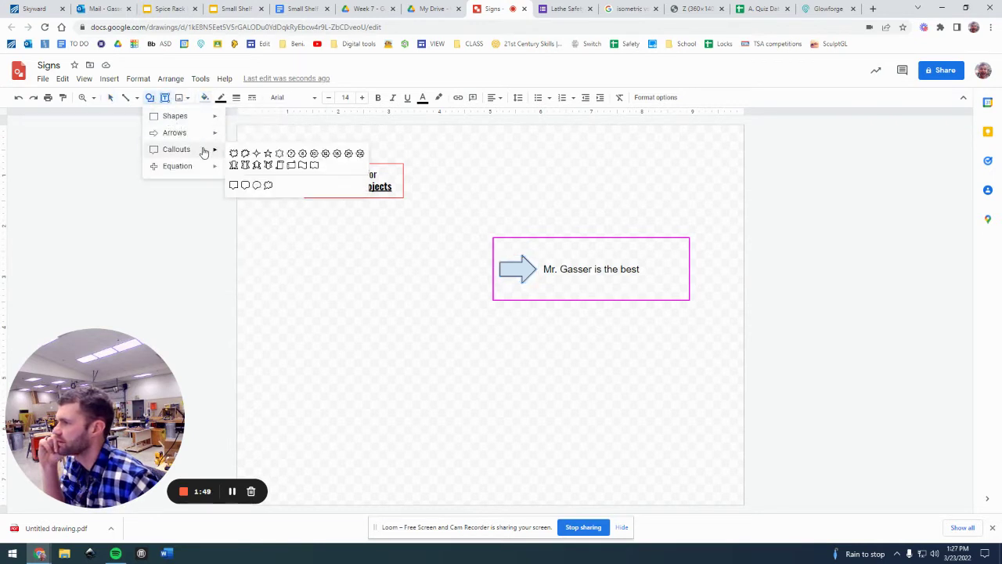
left_click(276, 159)
left_click_drag(651, 252, 668, 270)
left_click(771, 279)
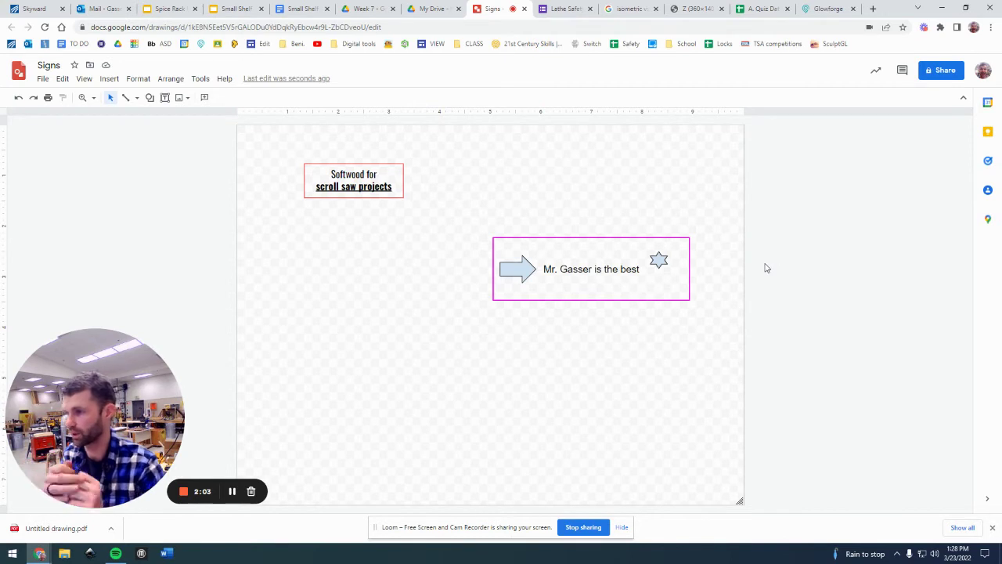
- Make the fill of the block arrow transparent so only its outline remains
left_click(680, 298)
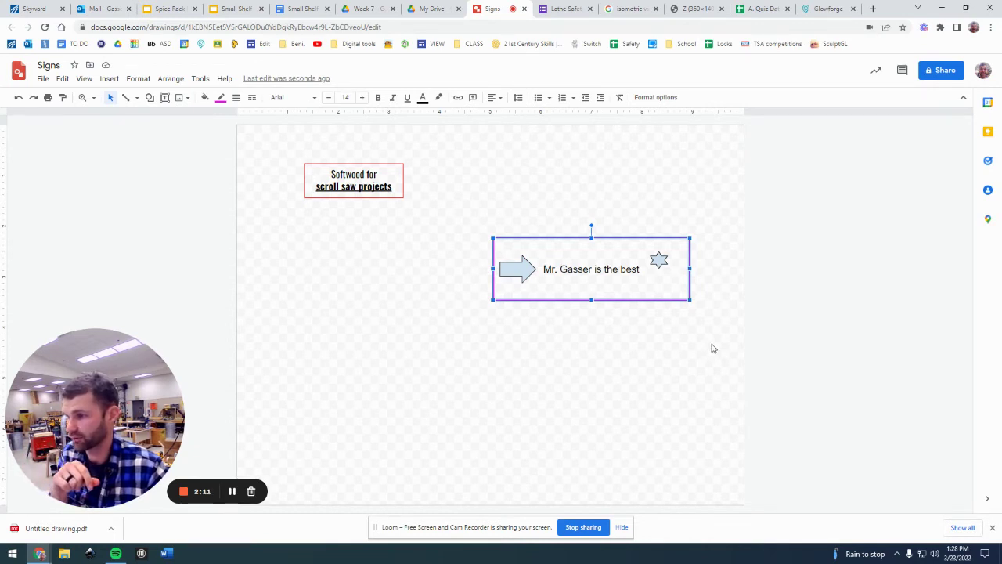
left_click(712, 347)
left_click(526, 272)
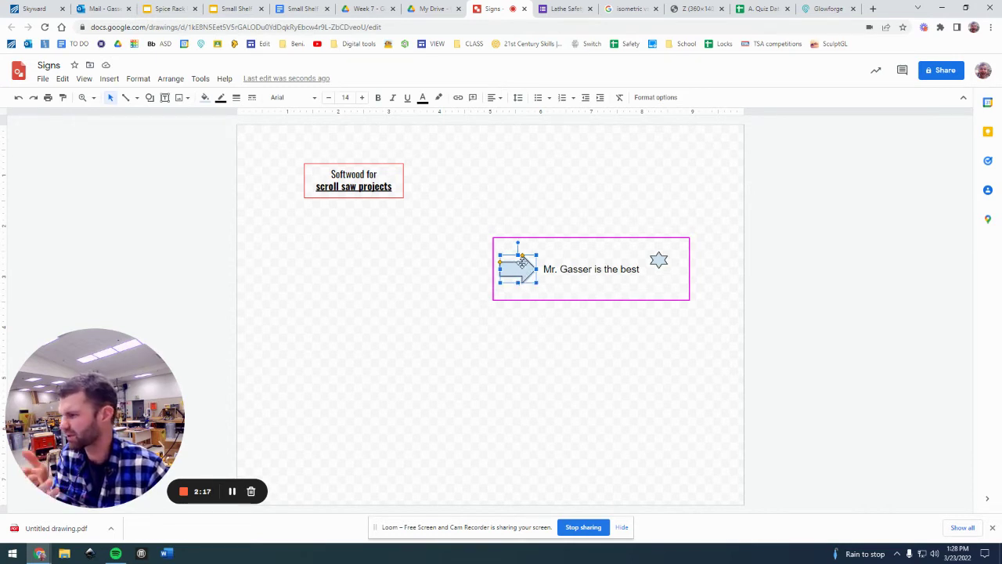
left_click(205, 98)
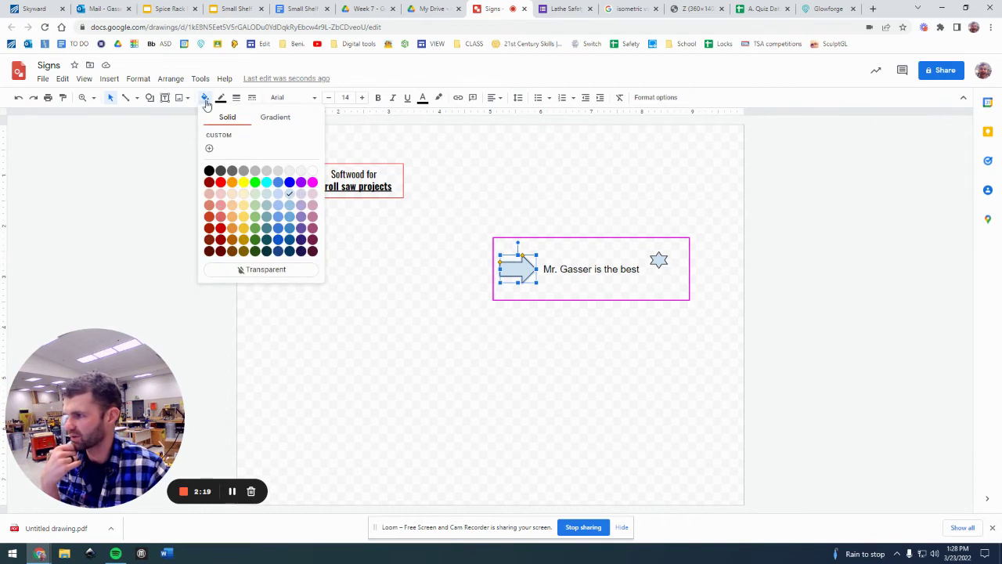
left_click(264, 270)
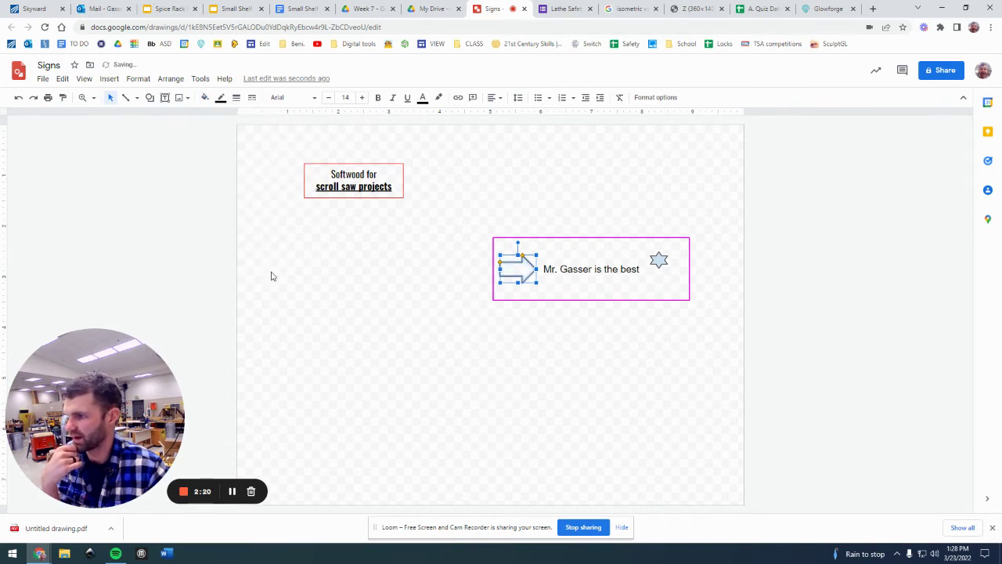
- Make the fill of the six-point star transparent so only its outline remains
left_click(662, 331)
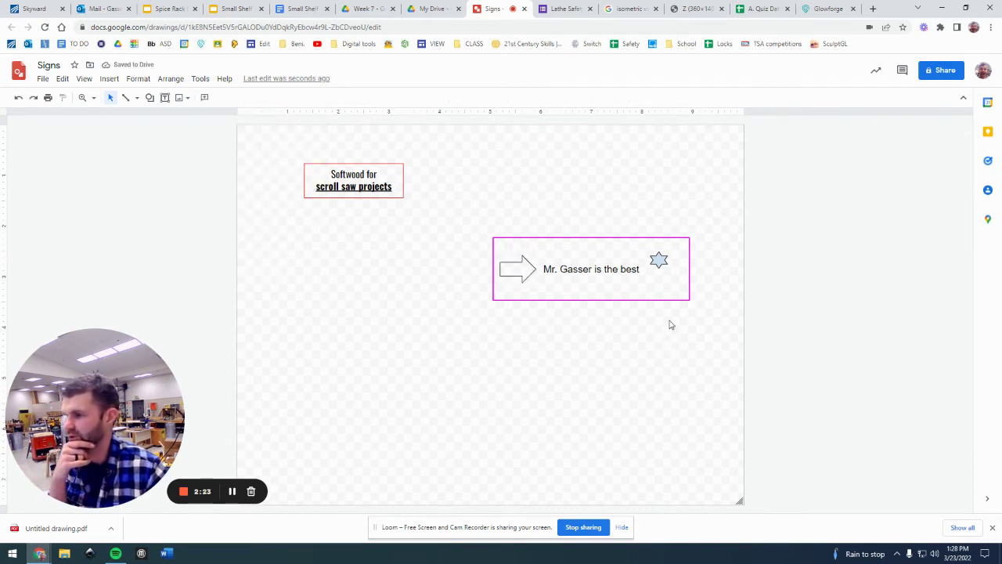
left_click(659, 260)
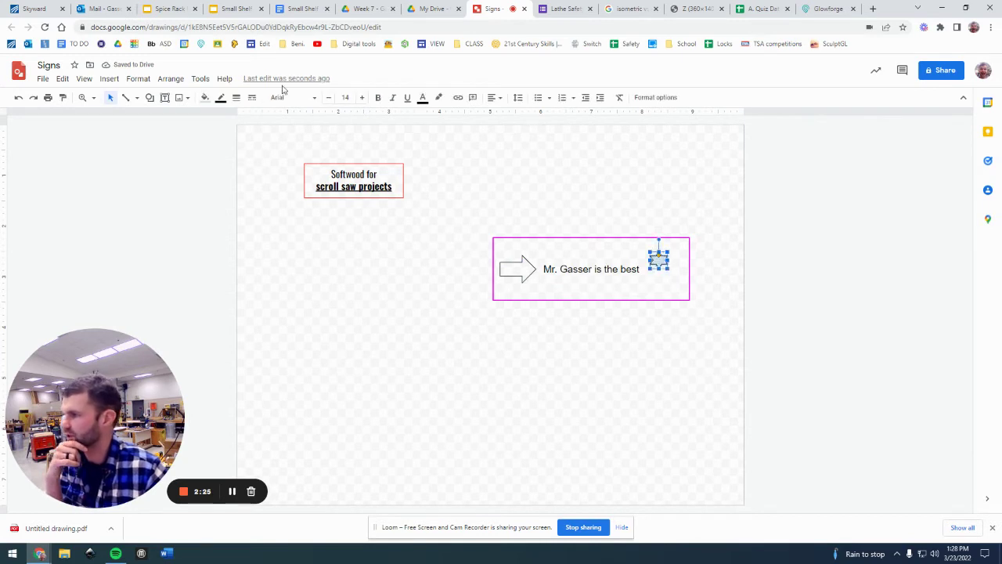
left_click(205, 98)
left_click(266, 270)
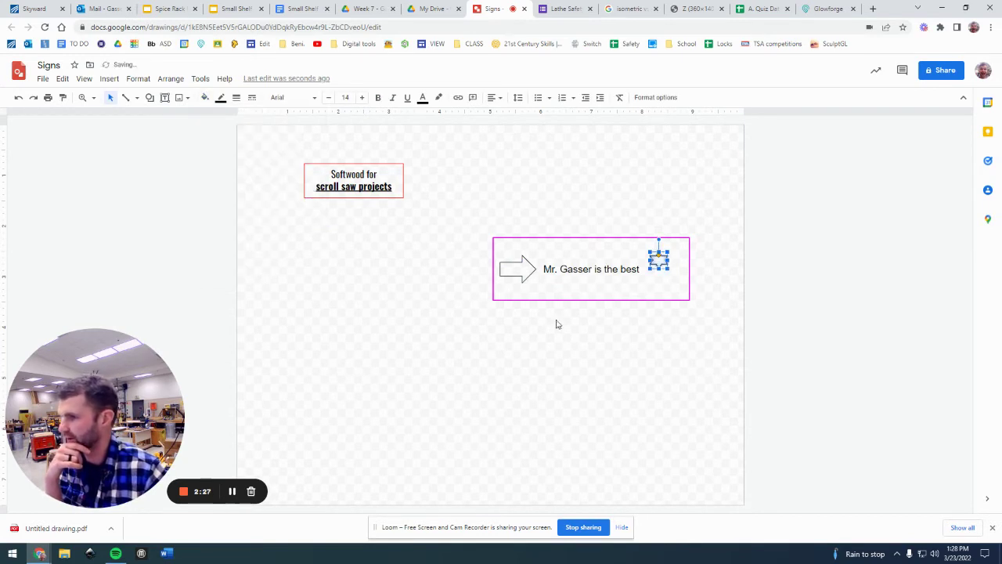
left_click(552, 318)
- Set the block arrow's outline colour to magenta
left_click(521, 270)
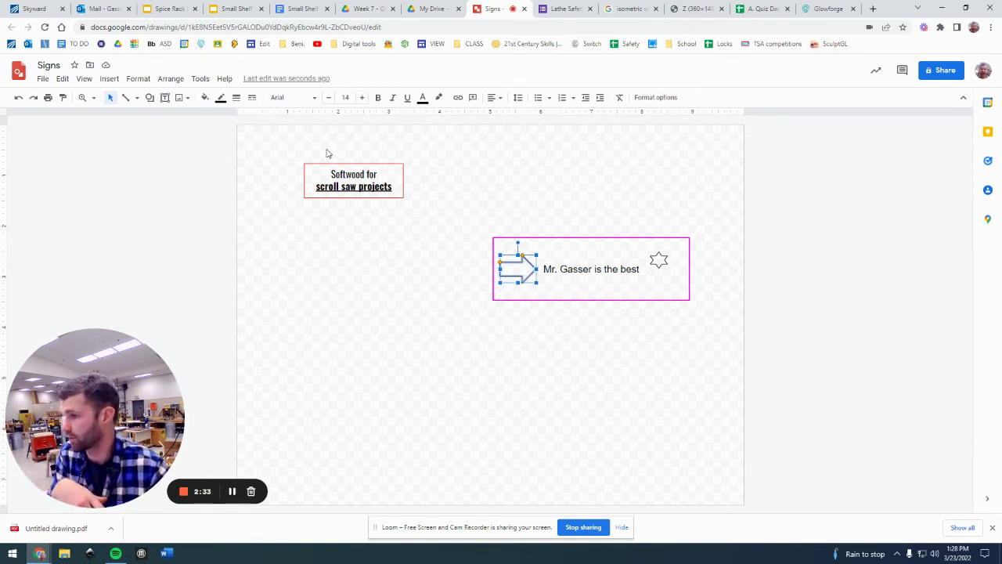
left_click(222, 102)
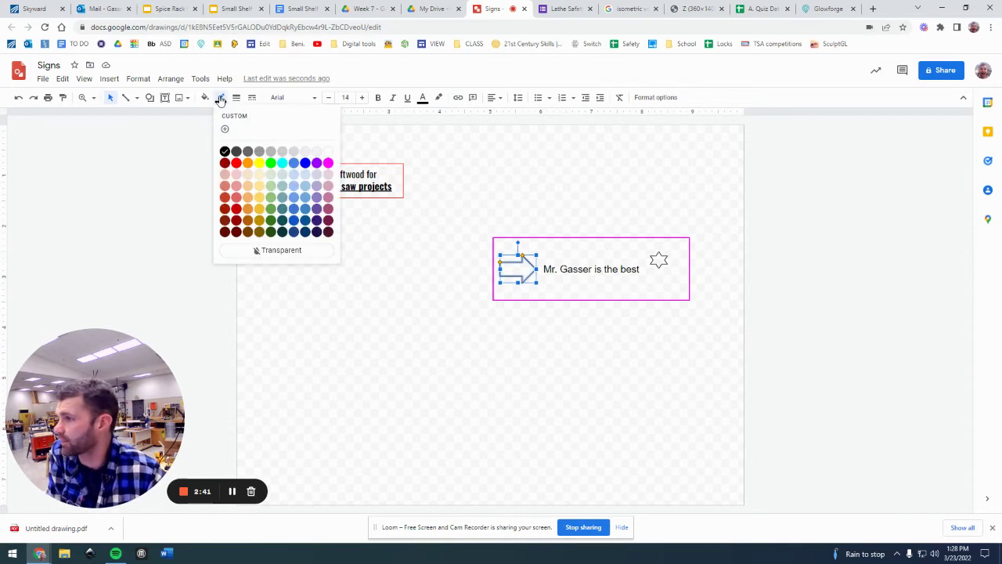
left_click(323, 163)
left_click(400, 284)
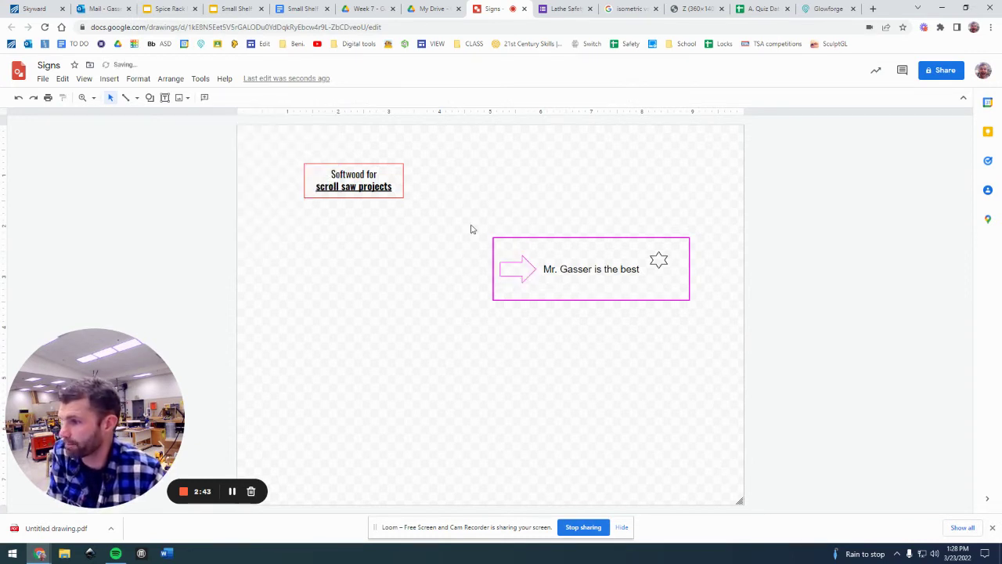
- Delete the "Softwood for scroll saw projects" sign from the drawing
left_click_drag(470, 229, 788, 388)
left_click(426, 333)
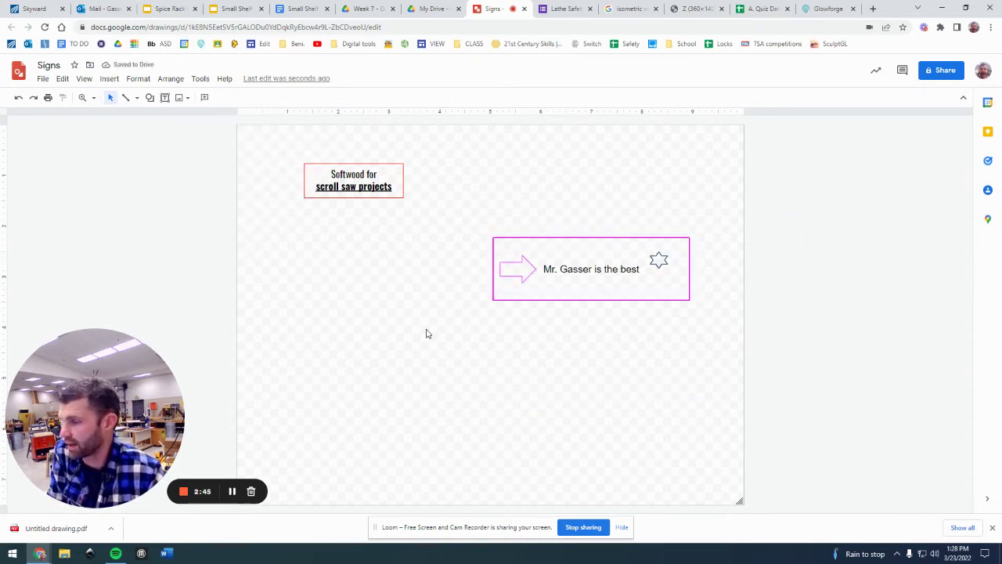
left_click_drag(415, 261, 210, 114)
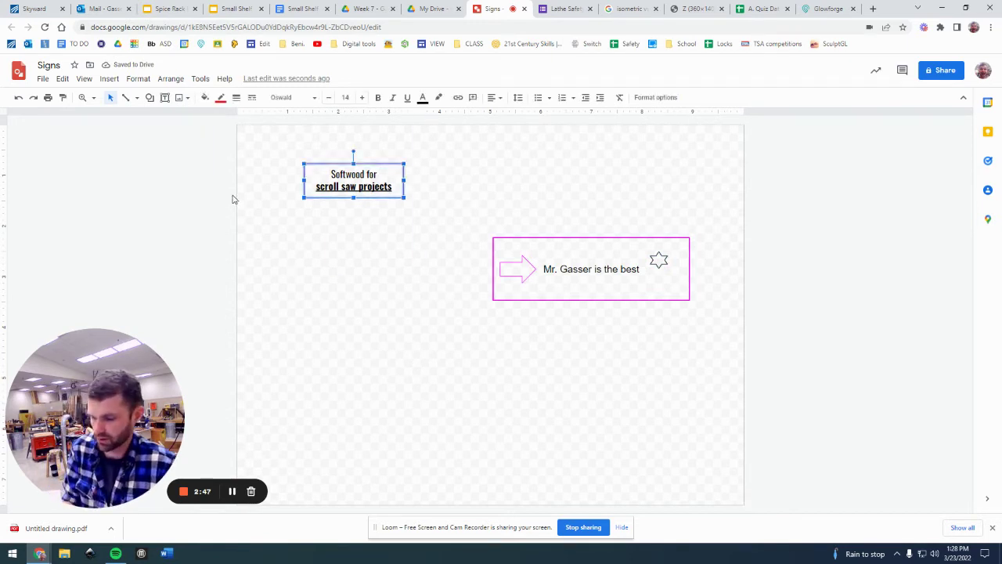
key("Delete")
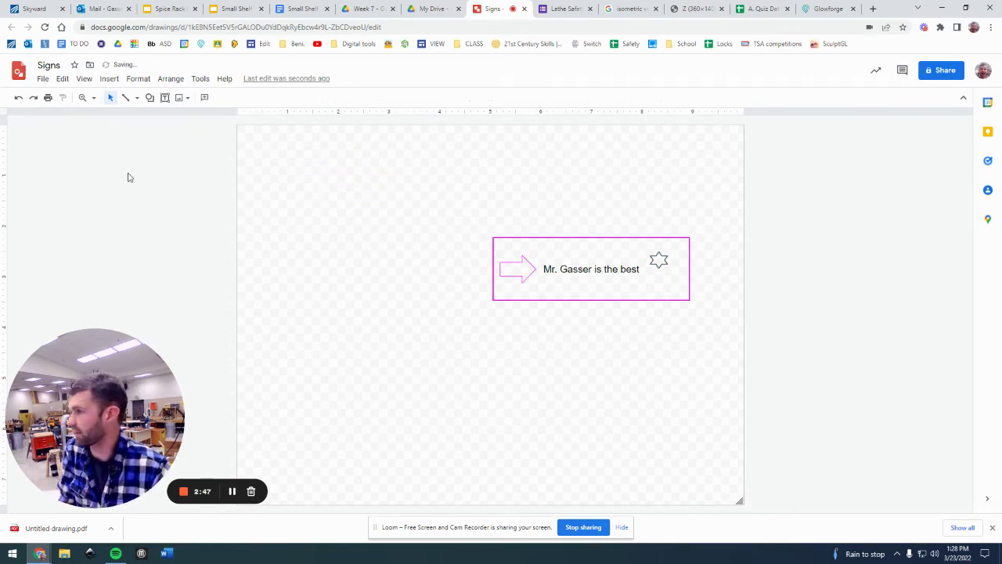
- Download the drawing as a PDF document
left_click(42, 79)
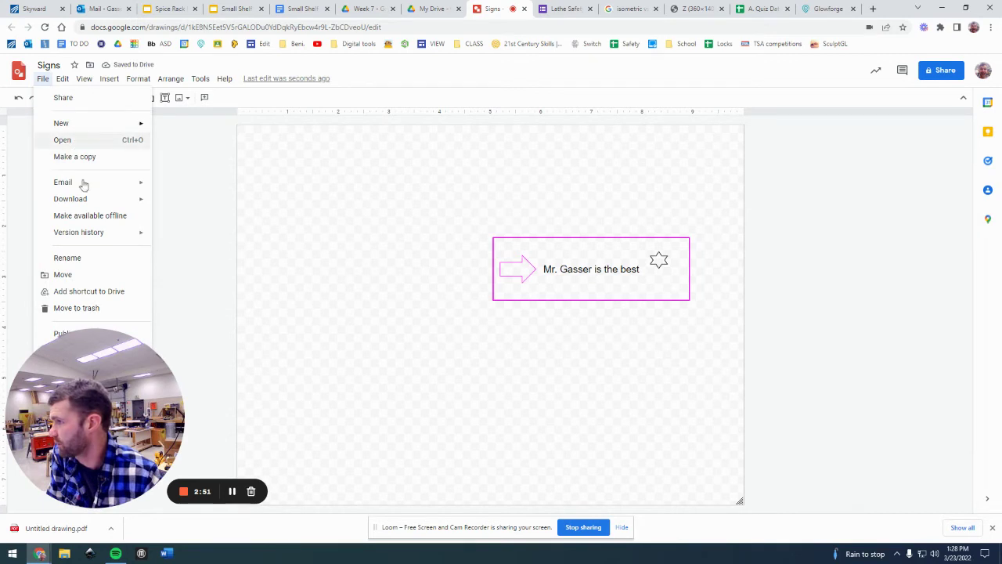
mouse_move(103, 202)
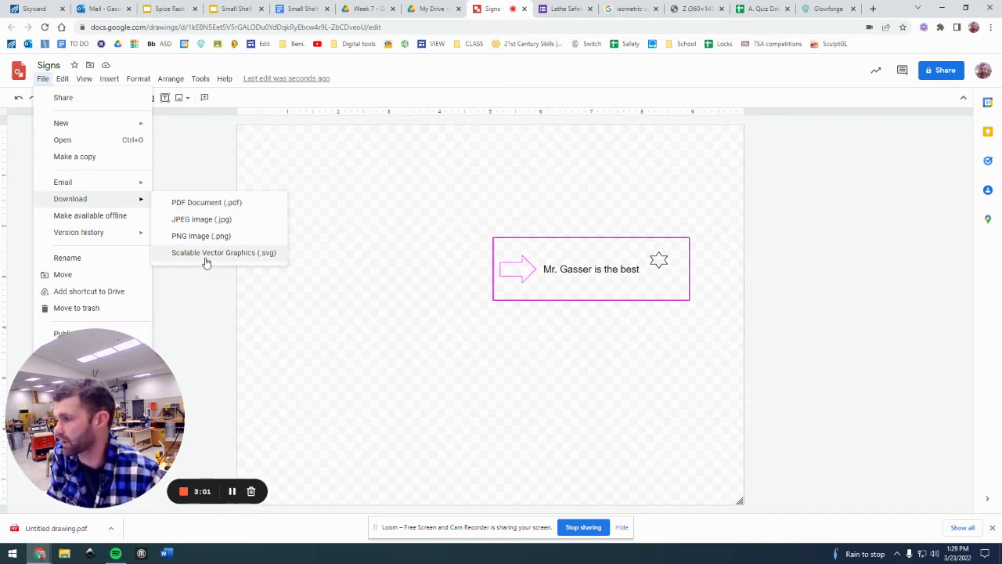
left_click(197, 205)
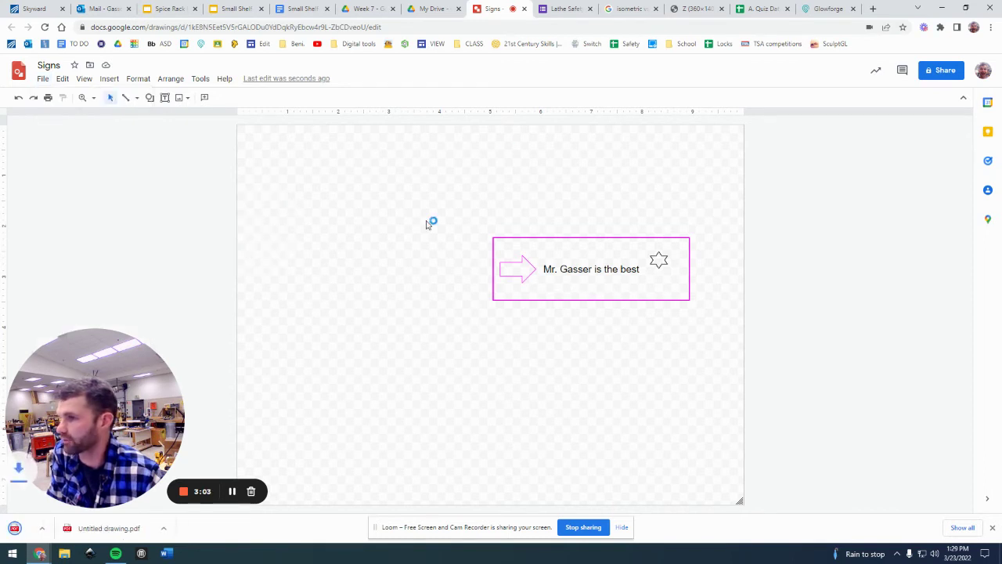
- Switch to the Glowforge design and upload the downloaded Signs.pdf into it
left_click(827, 10)
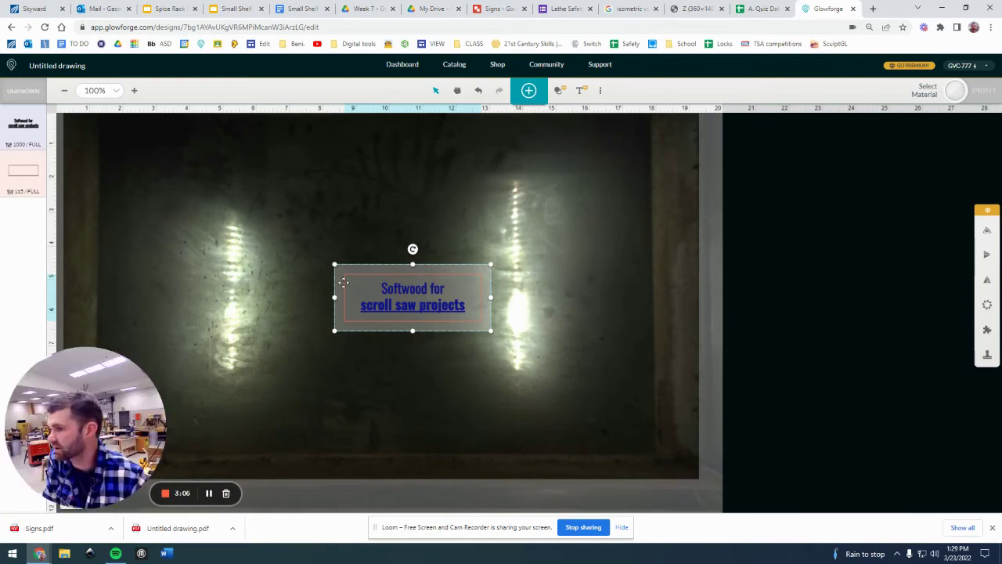
left_click_drag(343, 281, 277, 248)
left_click(529, 91)
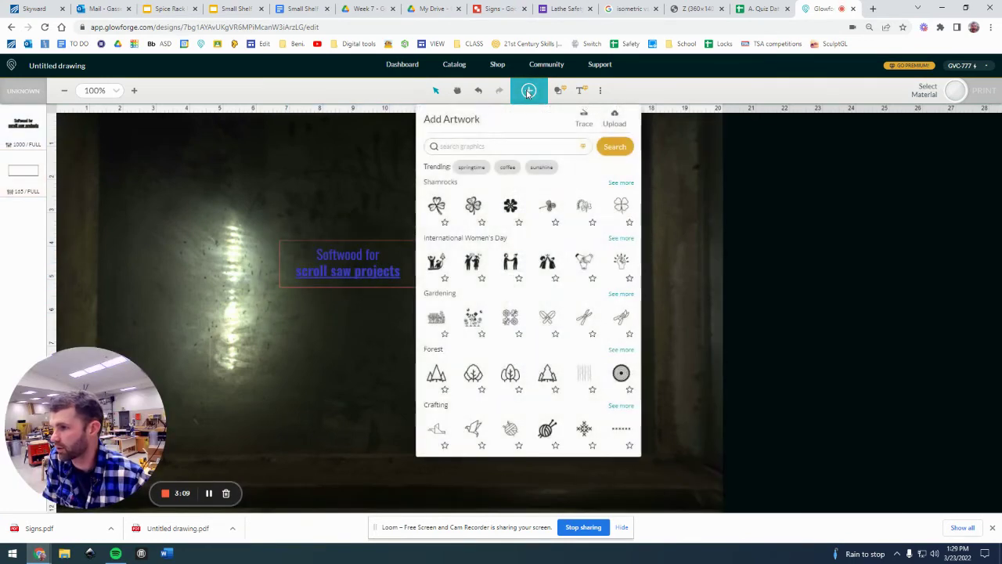
left_click(232, 416)
left_click_drag(48, 539, 463, 350)
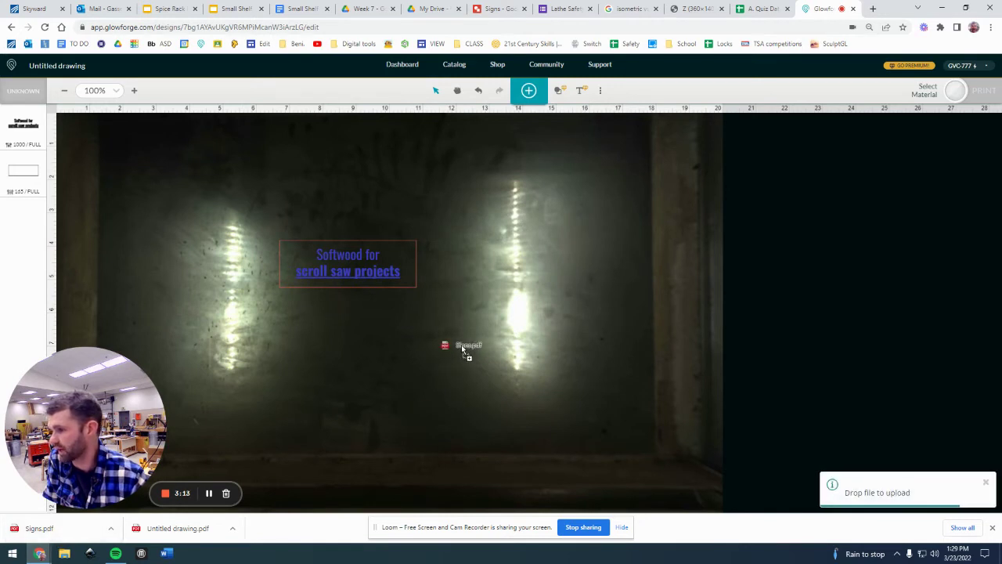
left_click_drag(379, 357, 375, 357)
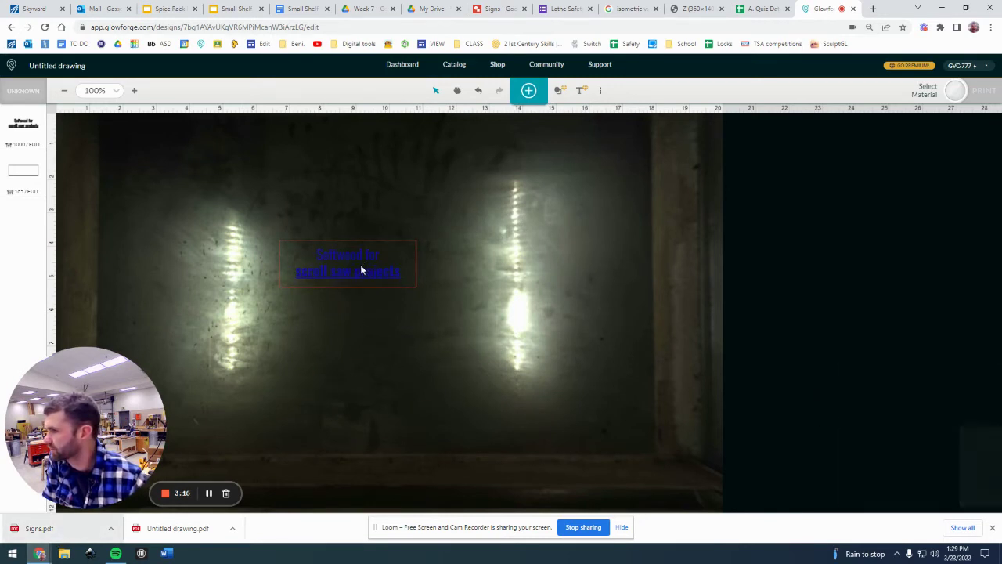
- Delete the old "Softwood for scroll saw projects" artwork and place the imported sign in the upper middle of the bed
left_click_drag(360, 268, 297, 232)
left_click_drag(129, 141, 520, 256)
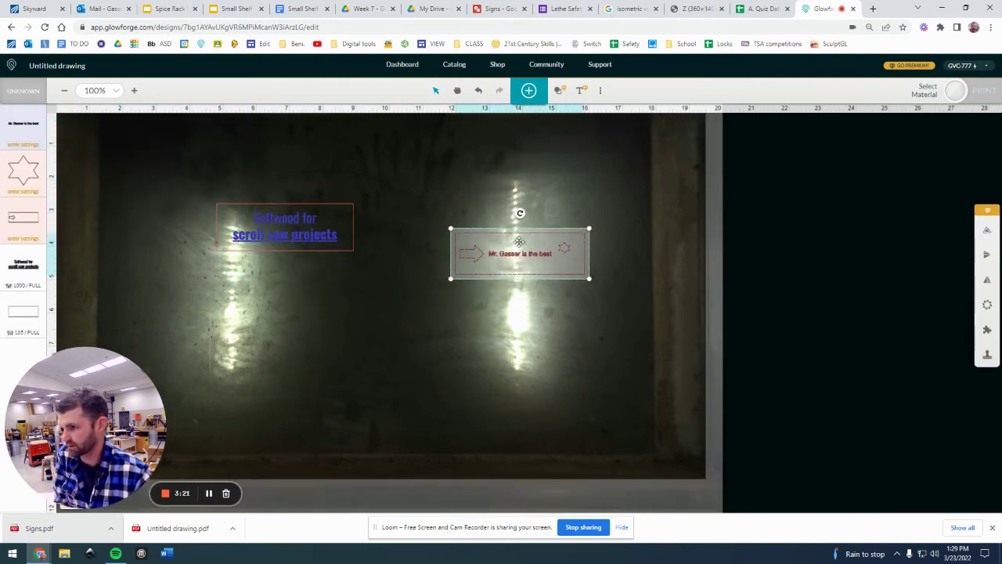
left_click(275, 235)
key("Delete")
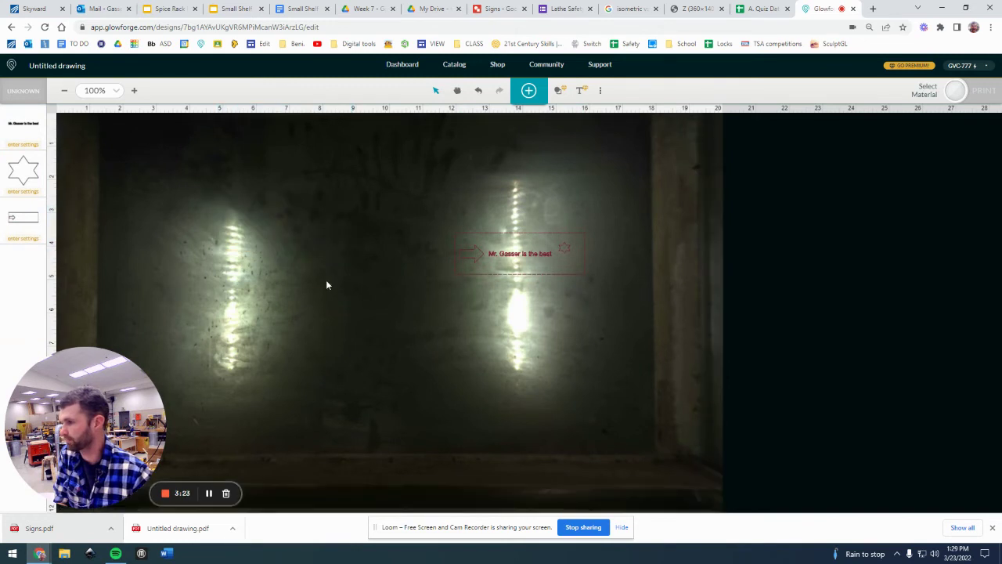
left_click_drag(501, 260, 449, 241)
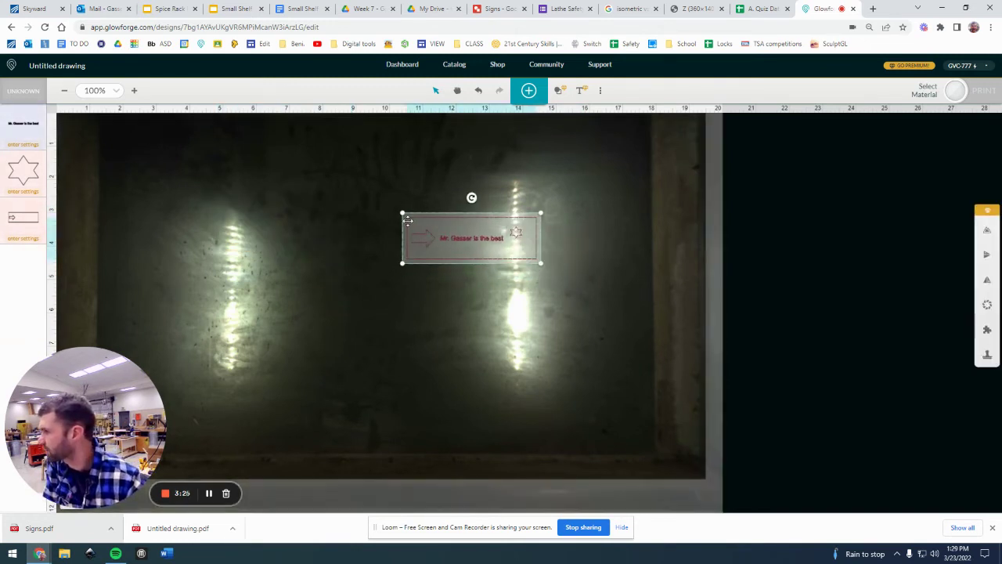
- Assign the custom Pine Score setting to the sign's text and to the star
left_click(95, 144)
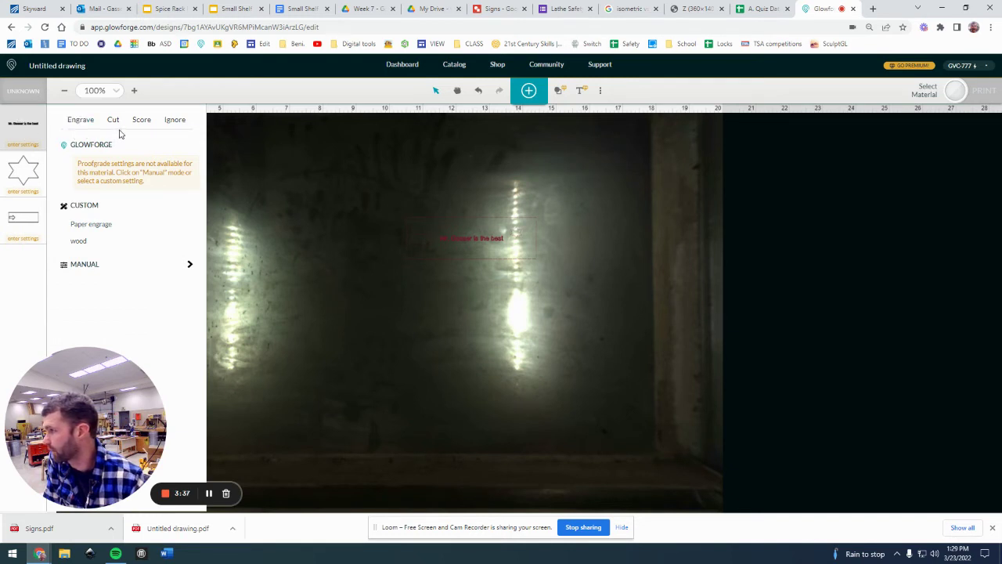
left_click(142, 120)
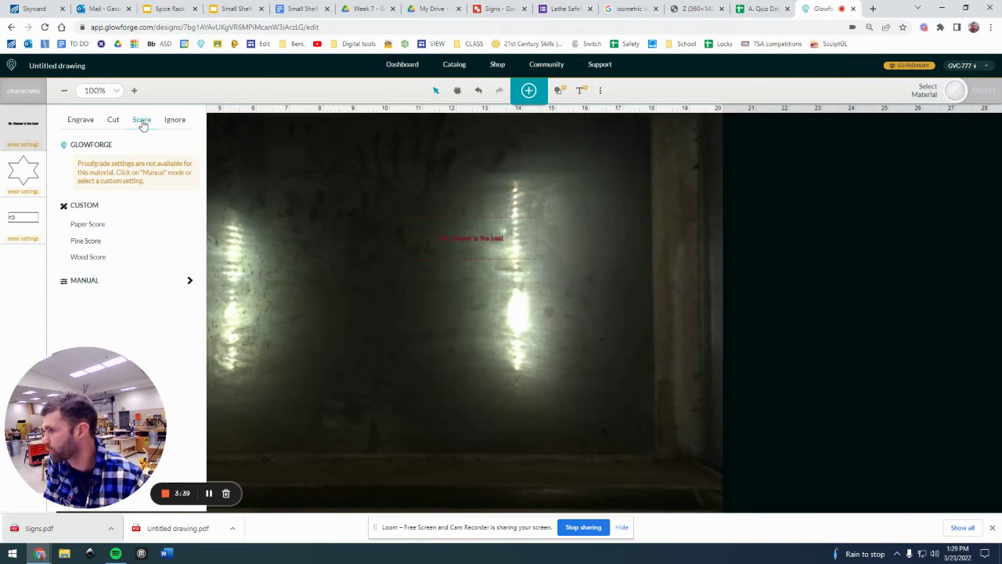
left_click(106, 247)
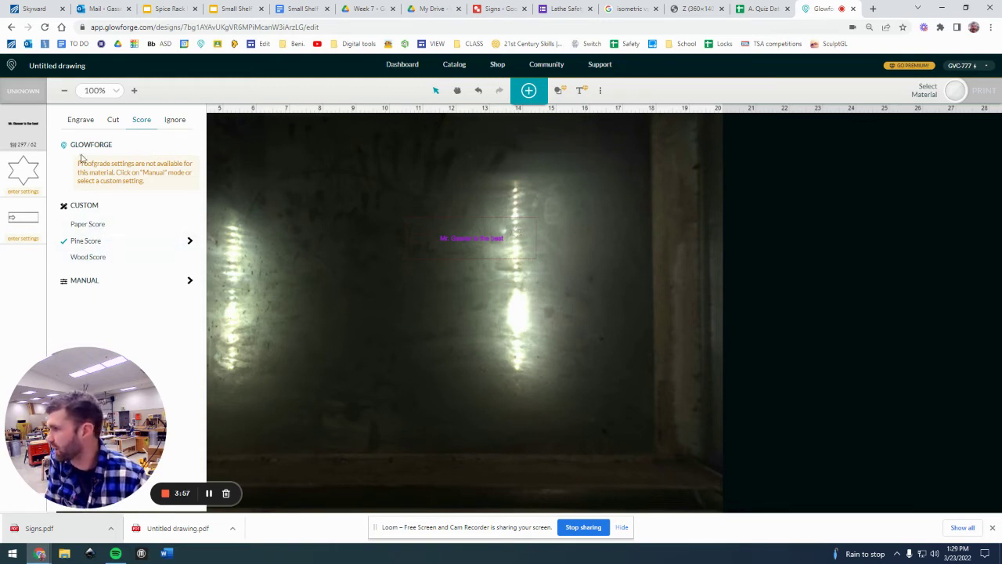
left_click(18, 179)
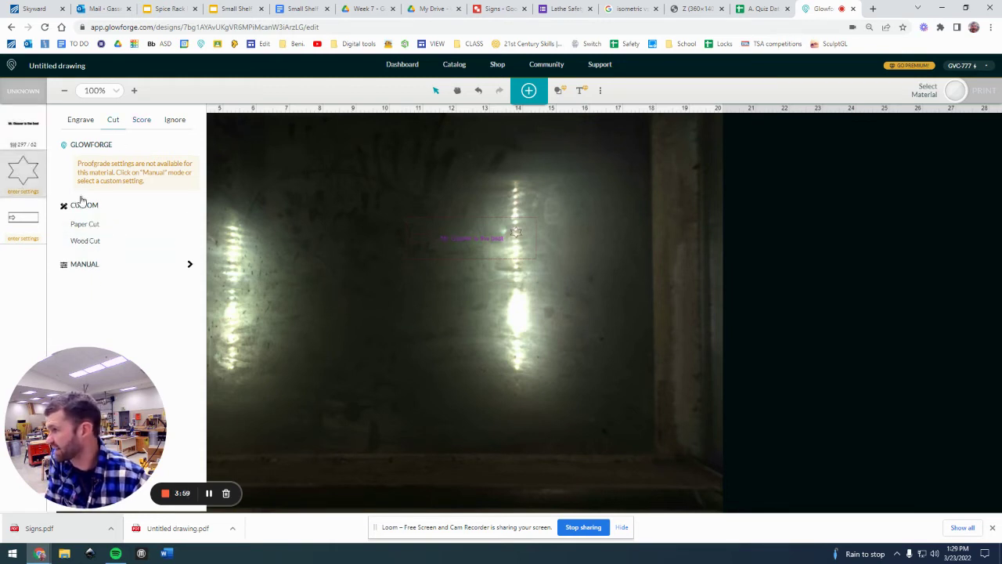
left_click(142, 121)
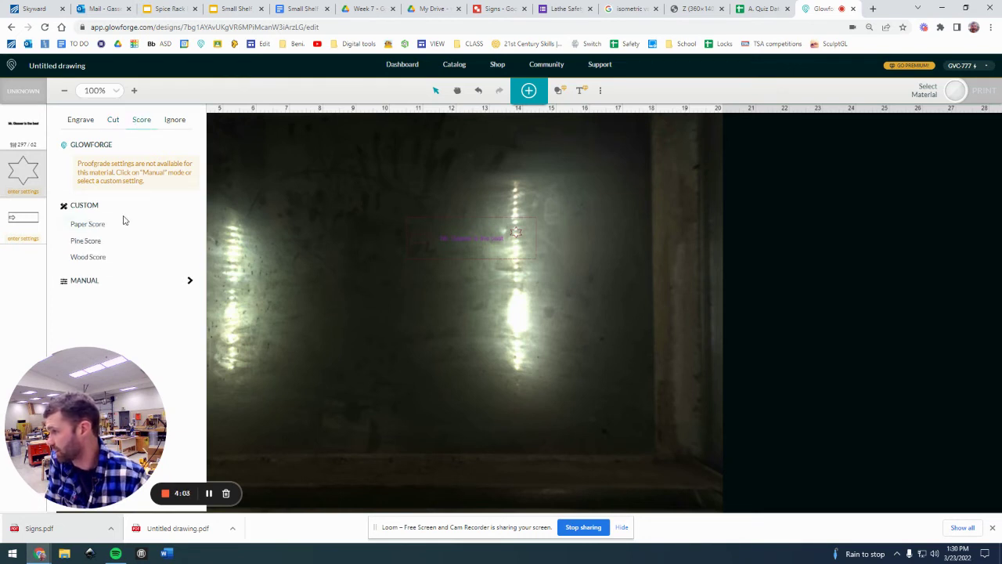
left_click(89, 246)
- Assign the custom Wood Cut setting to the layer with the arrow and border
left_click(17, 218)
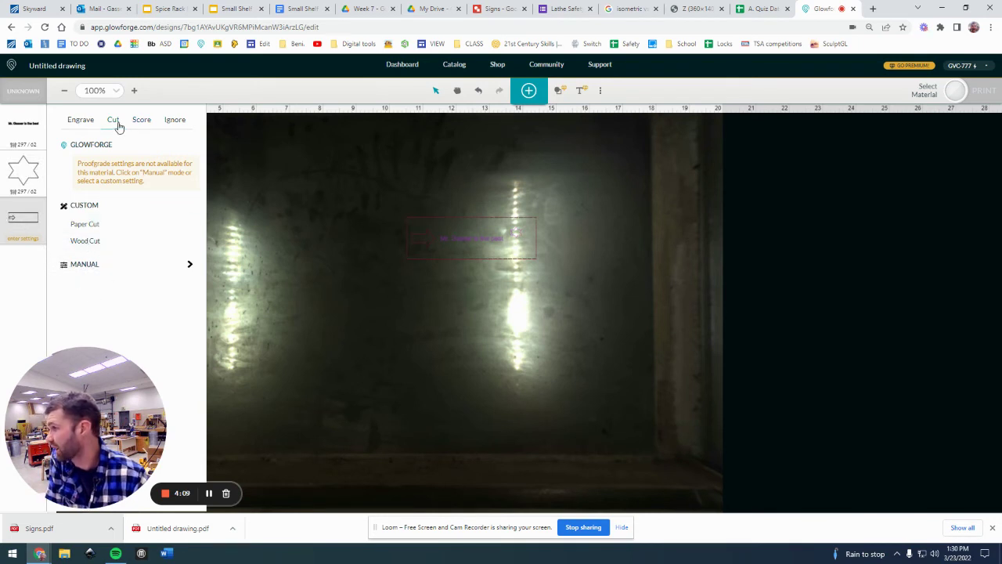
left_click(86, 241)
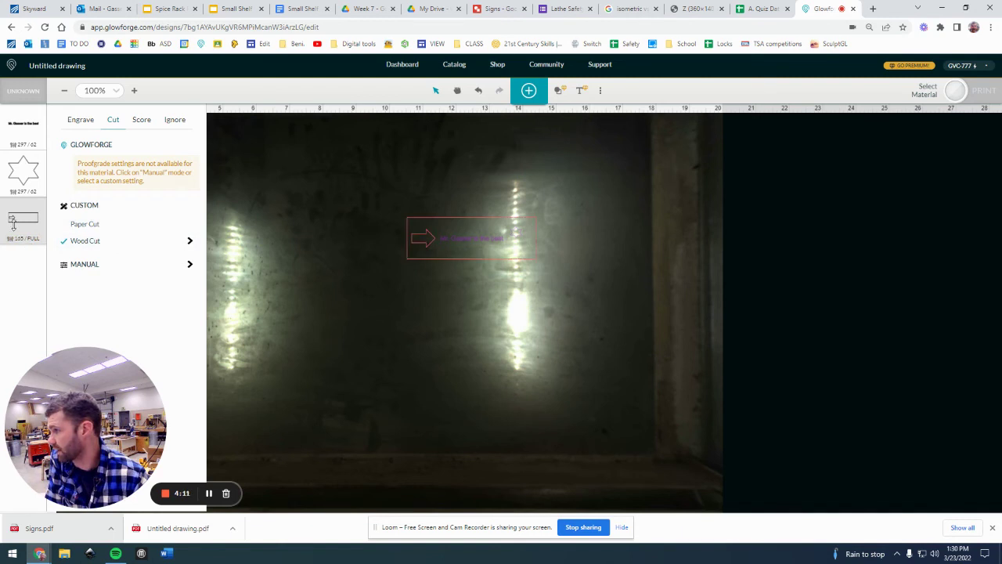
left_click(246, 230)
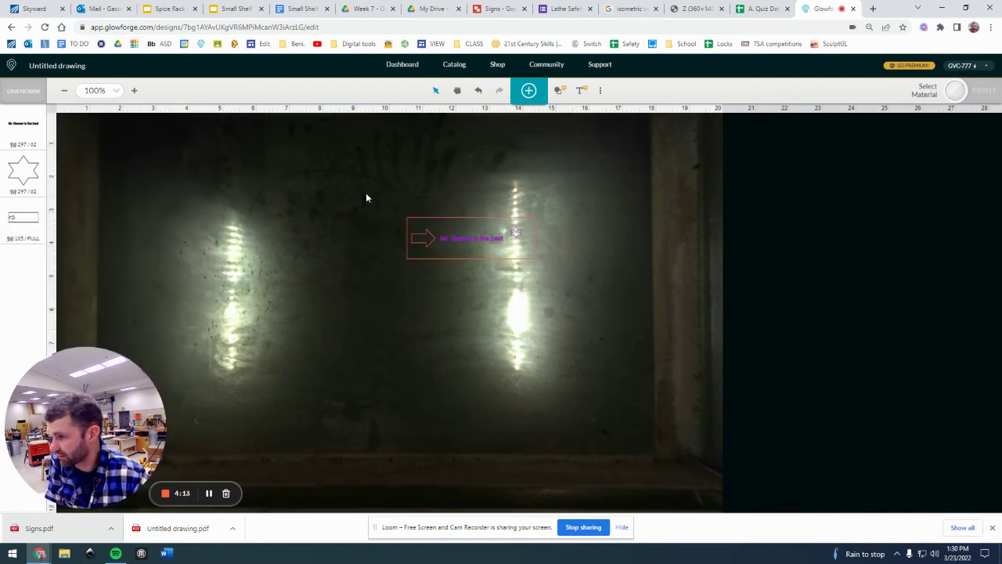
- Enlarge the whole sign to about 9.2 inches wide and position it near the middle of the bed
left_click_drag(366, 198, 653, 314)
left_click_drag(496, 303, 394, 304)
left_click(463, 378)
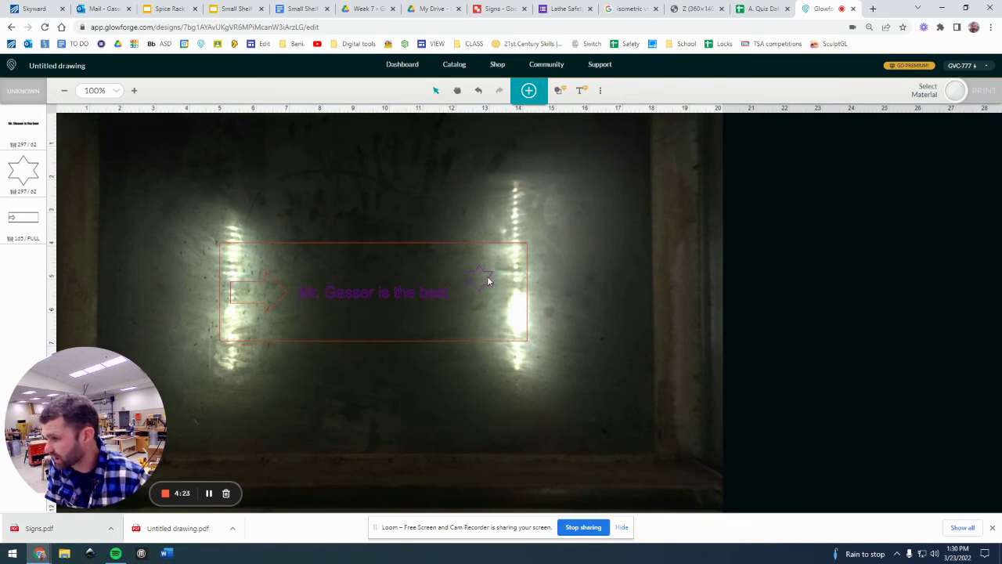
left_click(275, 313)
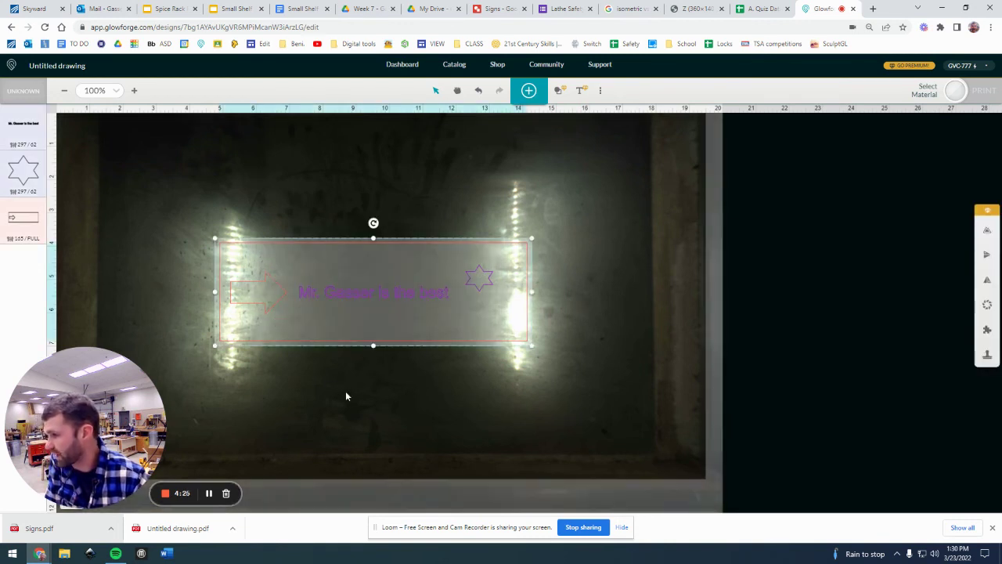
left_click(213, 196)
- Set the job to an uncertified material with a thickness of .12 inches
left_click(21, 93)
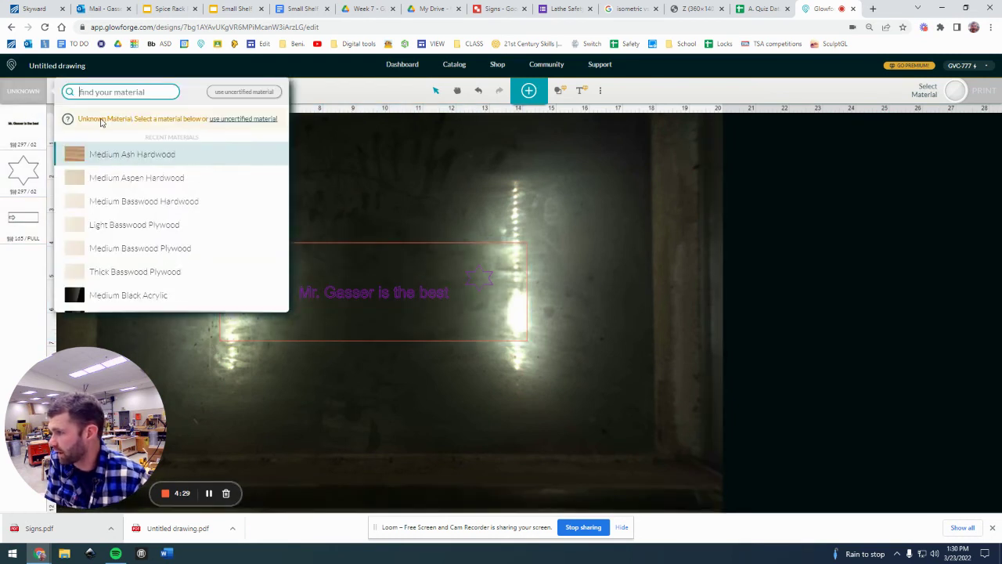
left_click(227, 92)
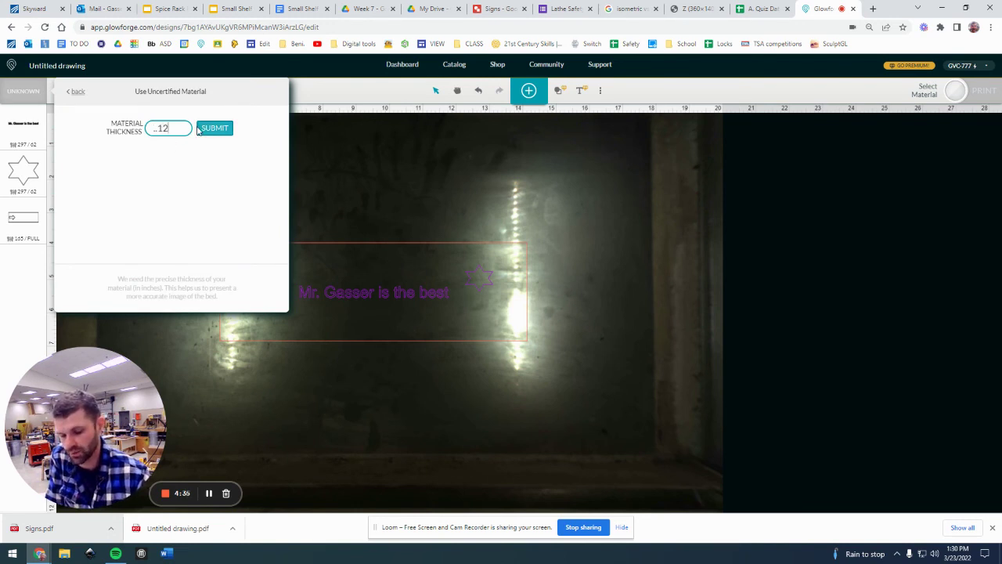
left_click(200, 128)
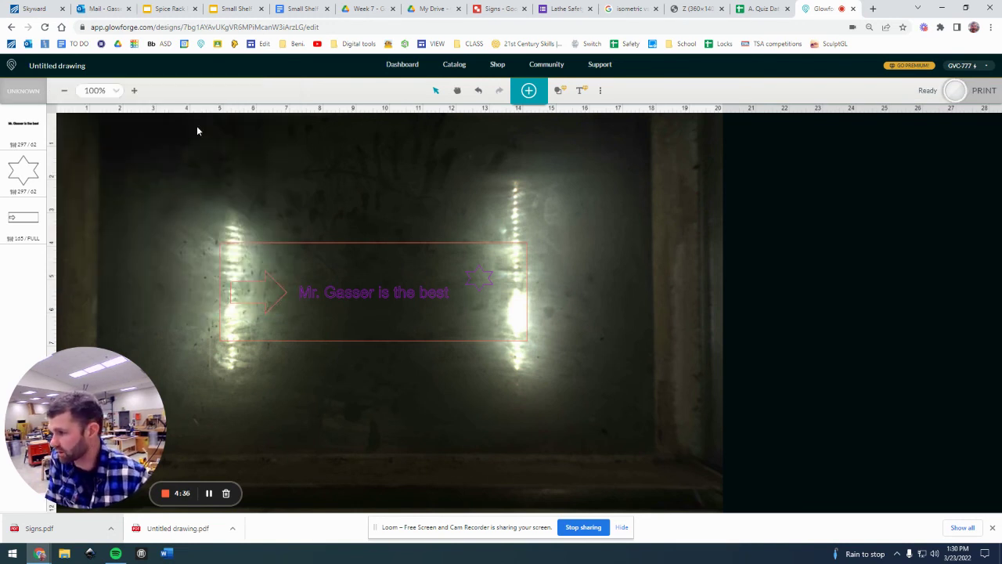
- Shrink the sign to about 7.4 inches wide and reposition it near the centre of the bed
left_click(431, 301)
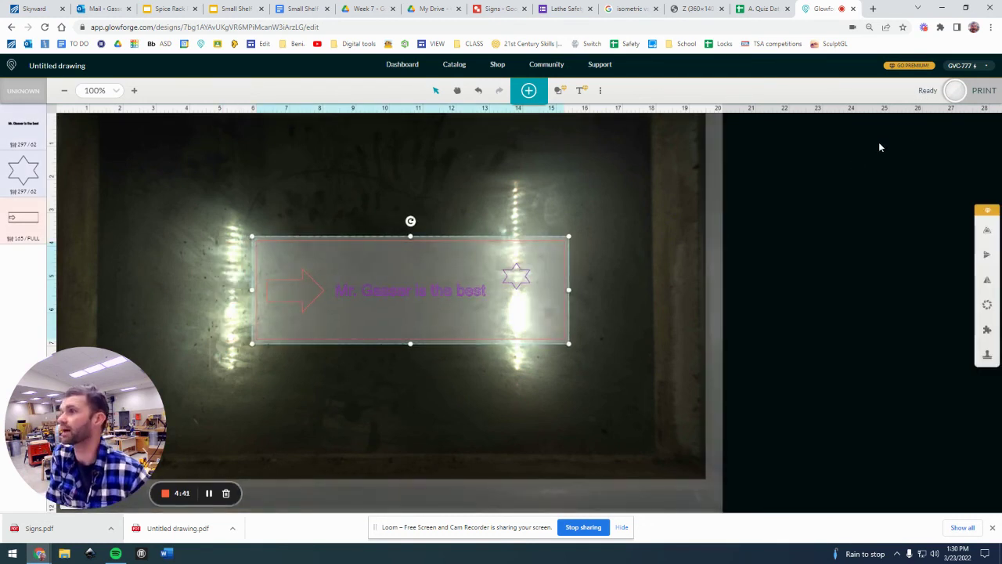
mouse_move(436, 307)
left_mouse_down()
mouse_move(471, 300)
mouse_move(447, 310)
left_mouse_up()
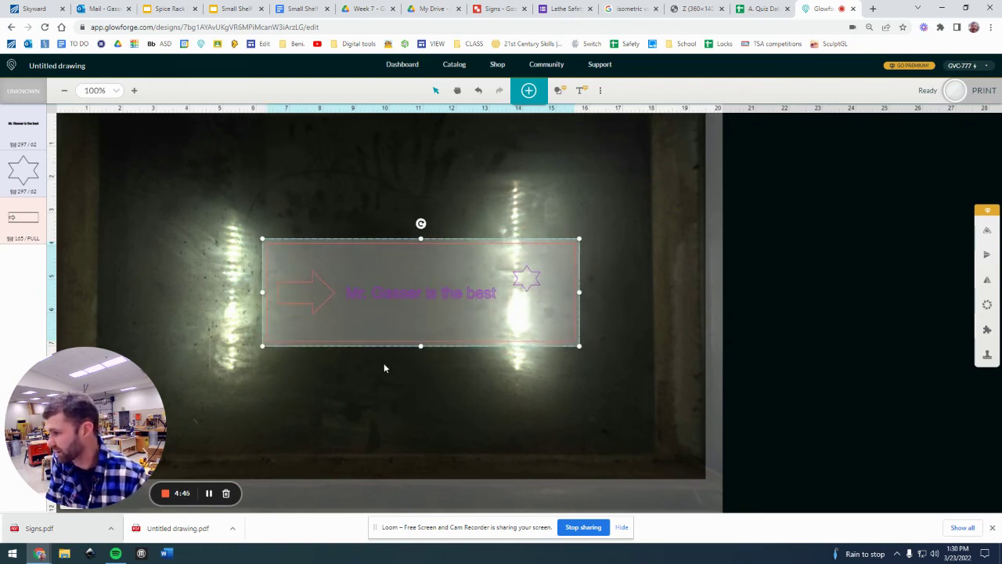
left_click_drag(580, 346, 511, 323)
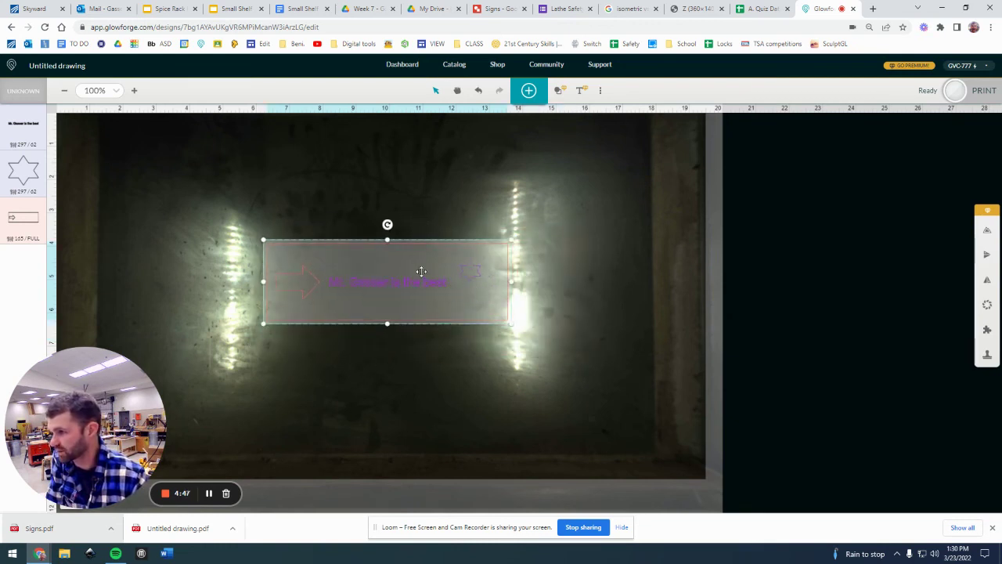
left_click_drag(421, 271, 450, 300)
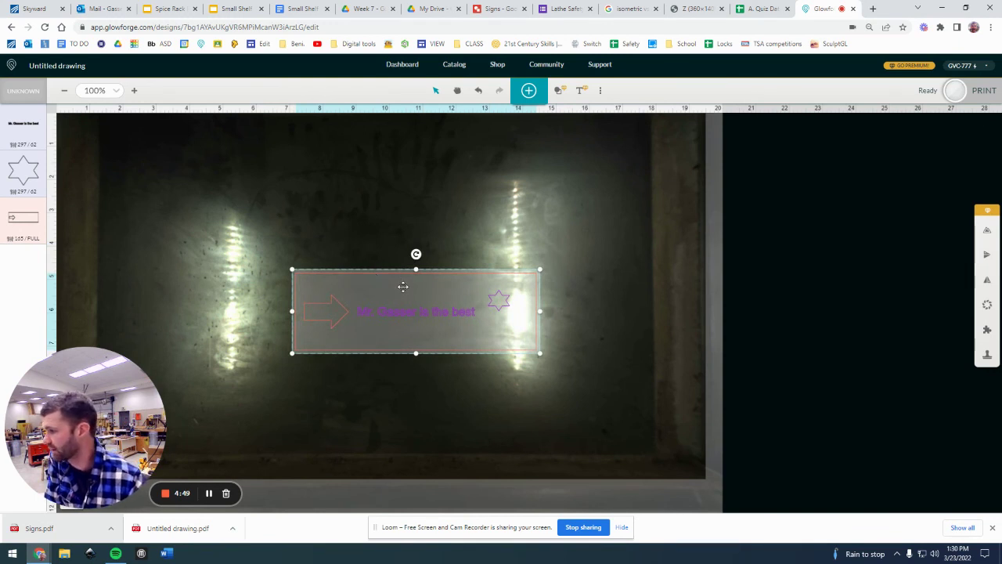